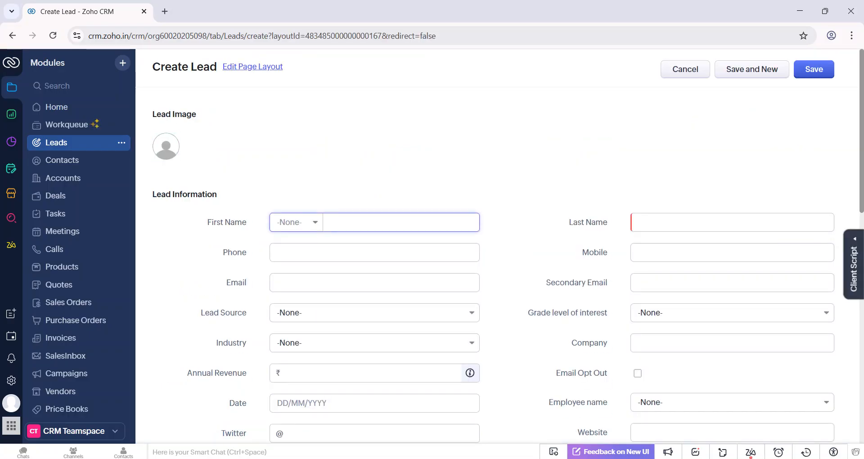
Examine the Address Information section and the other sections of the lead creation form.
{"action": "scroll", "coordinate": [532, 193], "scroll_direction": "down", "scroll_amount": 5}
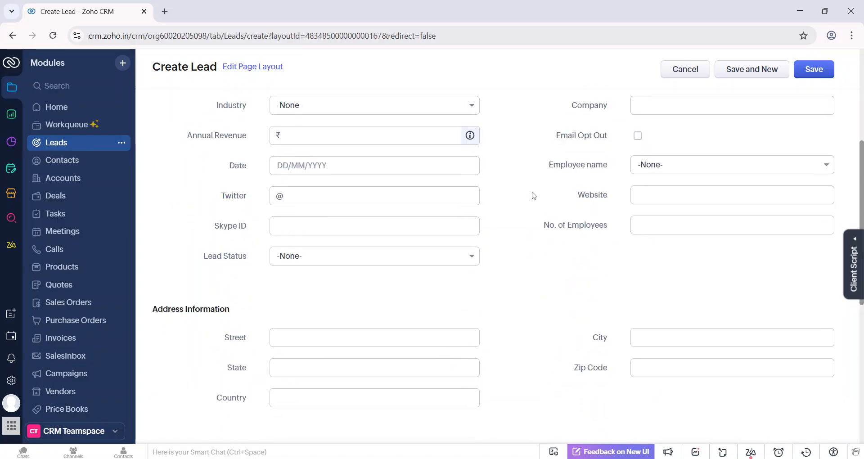
{"action": "scroll", "coordinate": [533, 195], "scroll_direction": "down", "scroll_amount": 2}
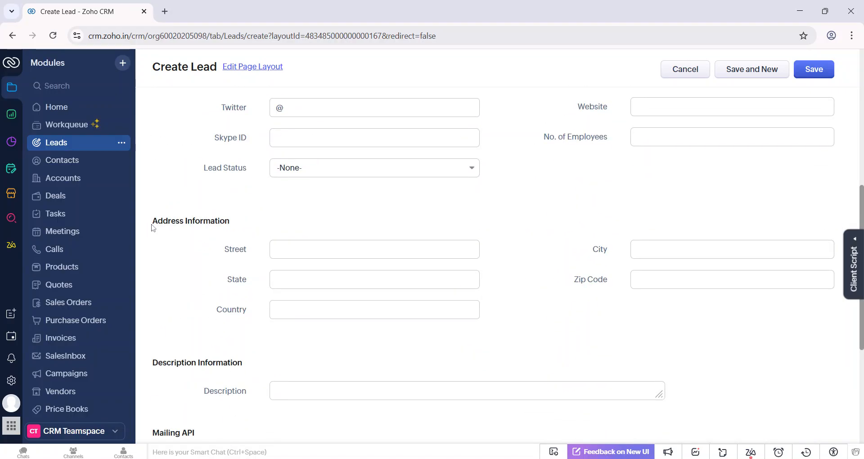
{"action": "left_click_drag", "start_coordinate": [152, 223], "coordinate": [243, 218]}
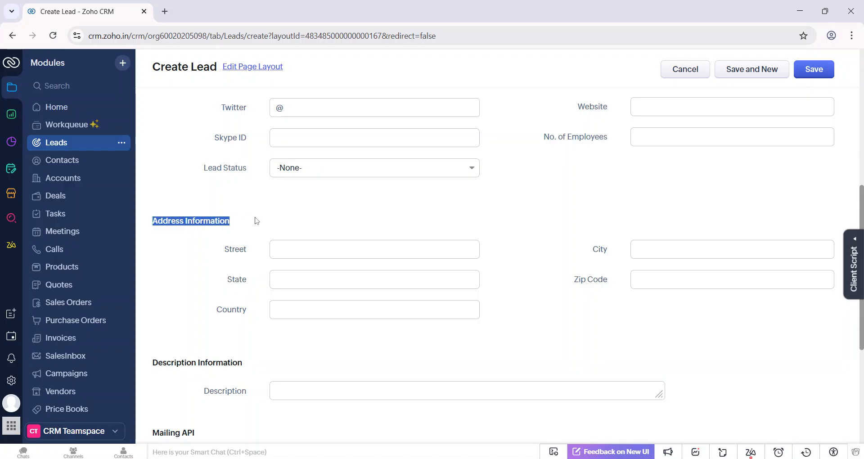
{"action": "scroll", "coordinate": [342, 252], "scroll_direction": "down", "scroll_amount": 1}
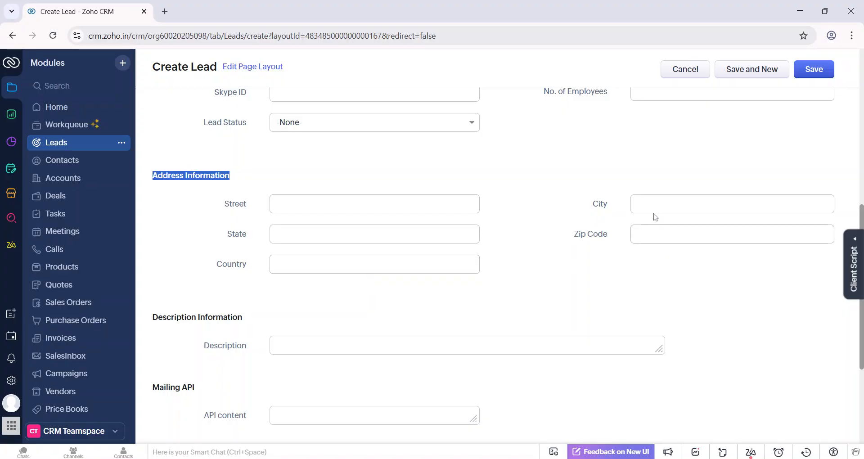
{"action": "scroll", "coordinate": [732, 234], "scroll_direction": "down", "scroll_amount": 1}
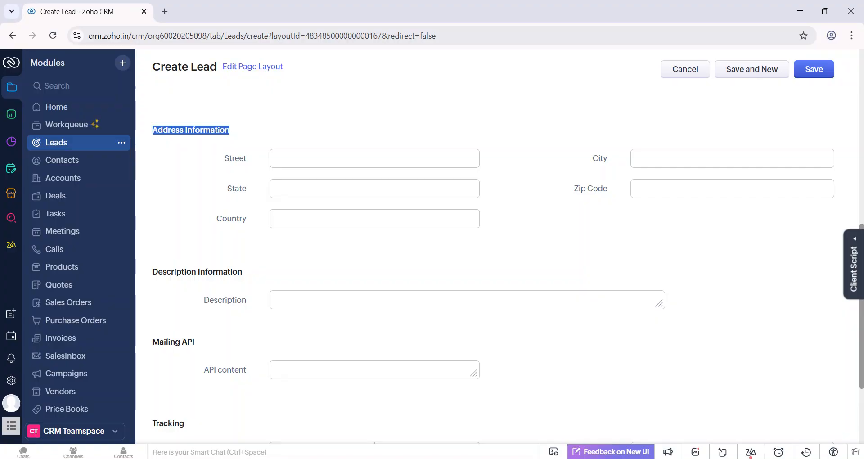
Open the Standard layout of the Leads module for editing from the Modules and Fields setup.
{"action": "left_click", "coordinate": [10, 380]}
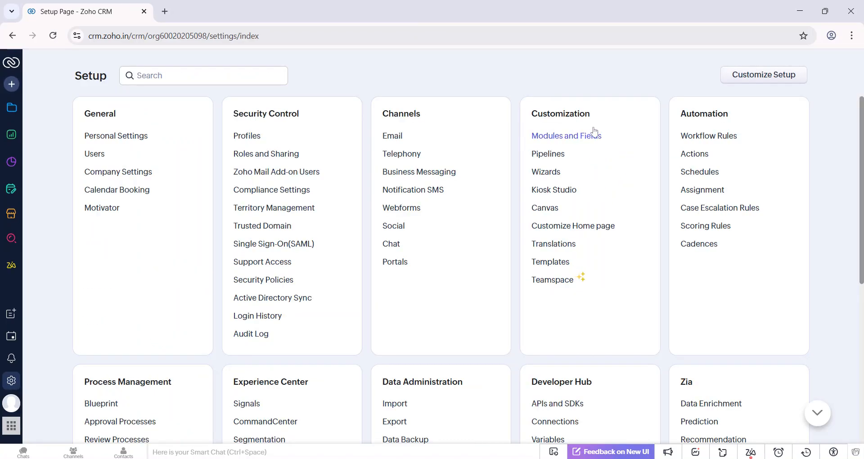
{"action": "left_click", "coordinate": [593, 136]}
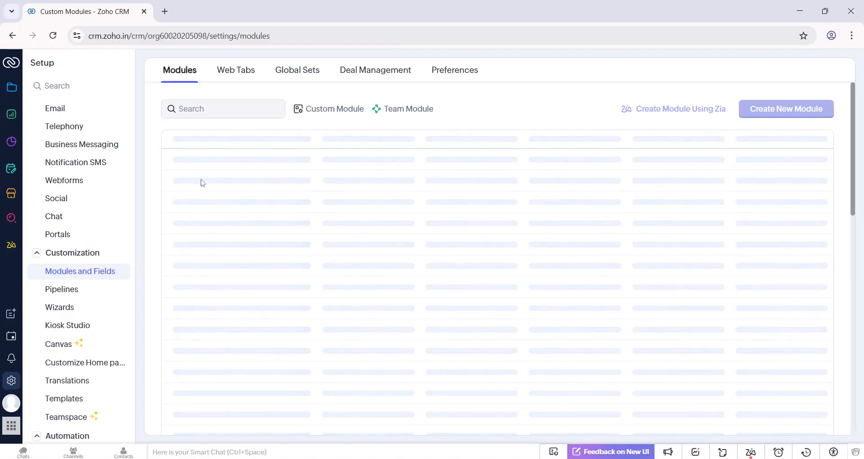
{"action": "left_click", "coordinate": [203, 170]}
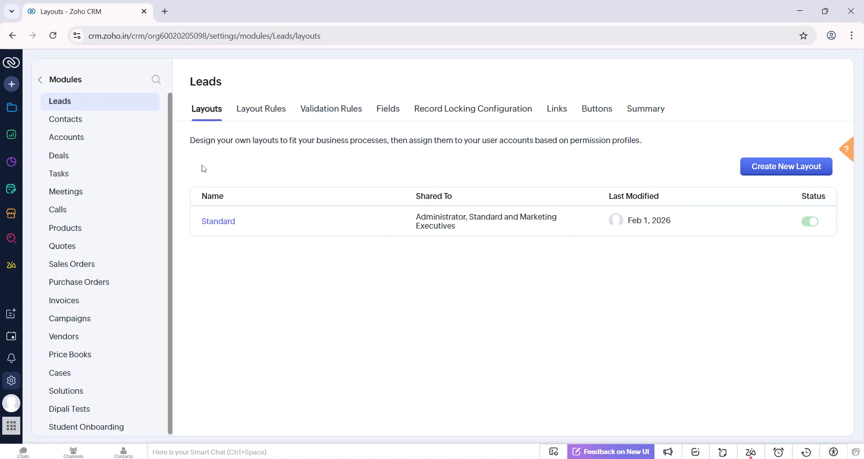
{"action": "left_click", "coordinate": [218, 222]}
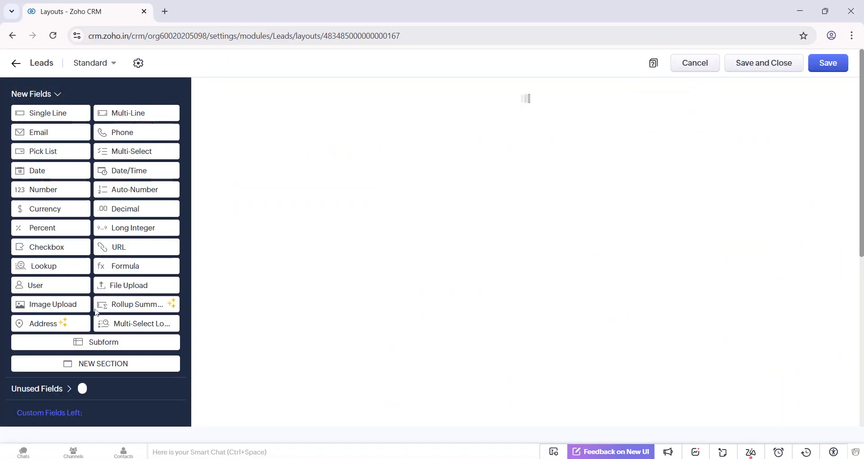
Add a new Address field below No. of Employees in the Leads layout and label it "Address".
{"action": "scroll", "coordinate": [472, 284], "scroll_direction": "down", "scroll_amount": 5}
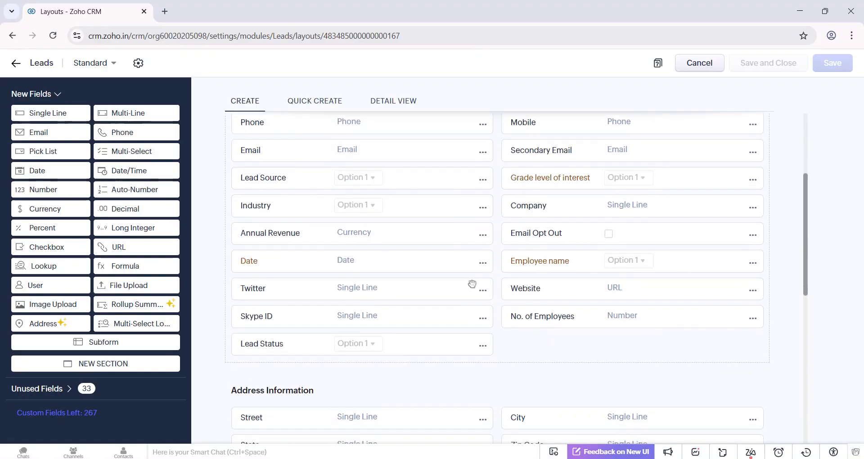
{"action": "left_click_drag", "start_coordinate": [58, 323], "coordinate": [555, 288]}
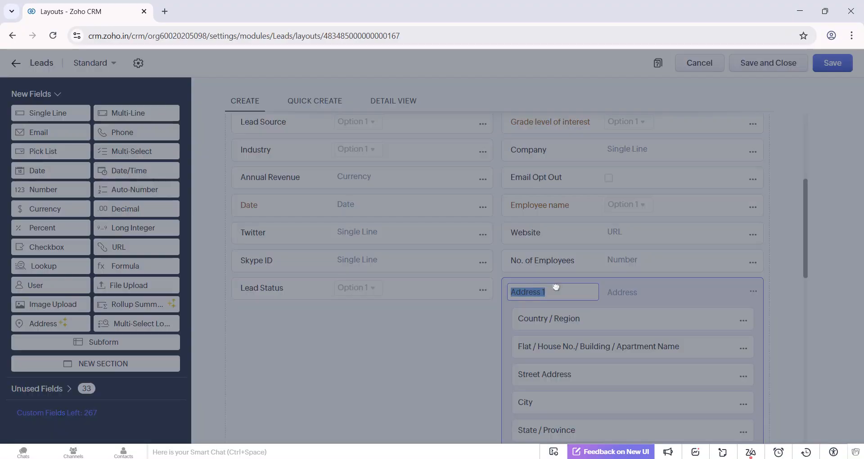
{"action": "left_click", "coordinate": [400, 88]}
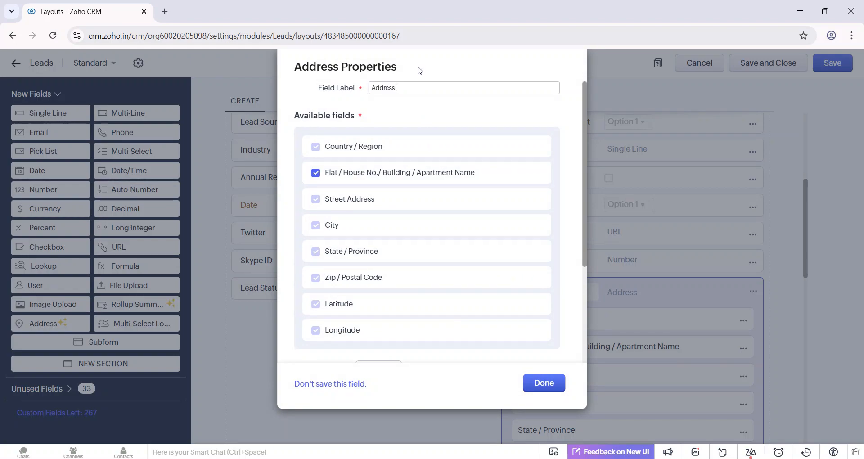
Examine the component fields available in the Address properties, including the optional flat and building name component.
{"action": "scroll", "coordinate": [402, 264], "scroll_direction": "down", "scroll_amount": 2}
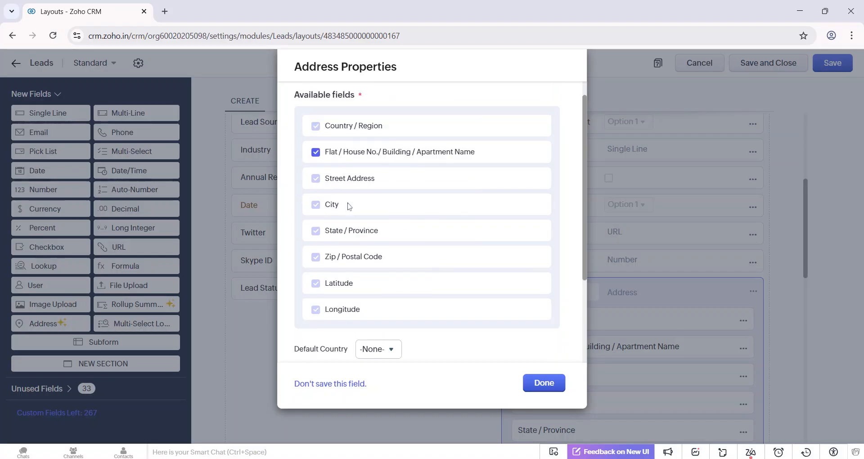
{"action": "scroll", "coordinate": [350, 204], "scroll_direction": "up", "scroll_amount": 2}
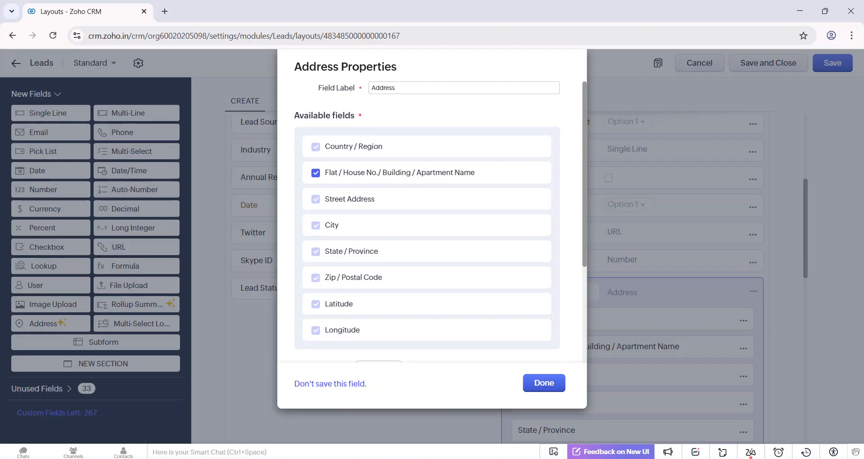
{"action": "left_click", "coordinate": [317, 174]}
{"action": "left_click", "coordinate": [316, 173]}
{"action": "scroll", "coordinate": [387, 223], "scroll_direction": "down", "scroll_amount": 3}
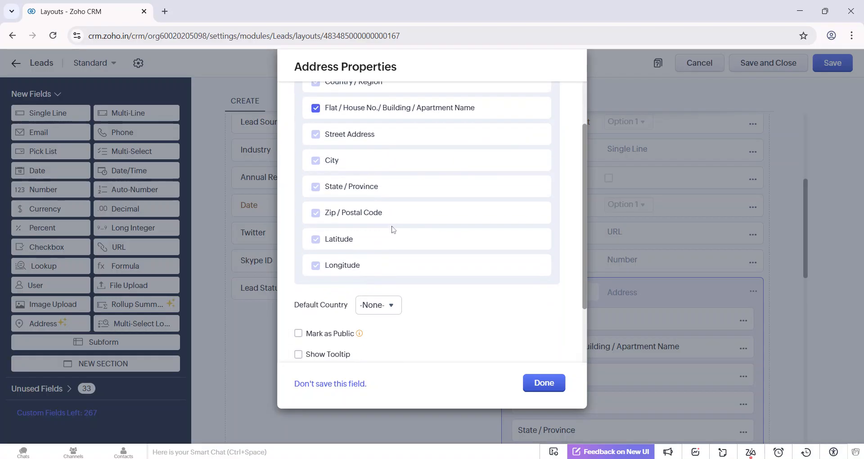
Set the Address field's default country to India and apply the field properties.
{"action": "scroll", "coordinate": [393, 230], "scroll_direction": "down", "scroll_amount": 2}
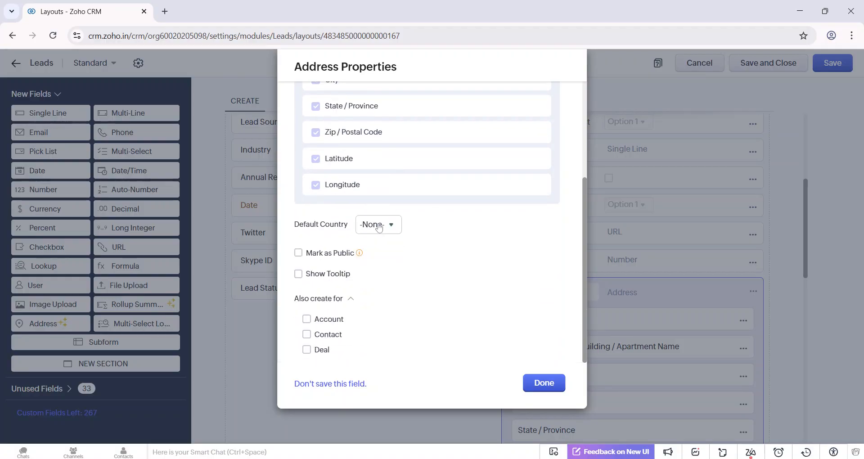
{"action": "left_click", "coordinate": [379, 228]}
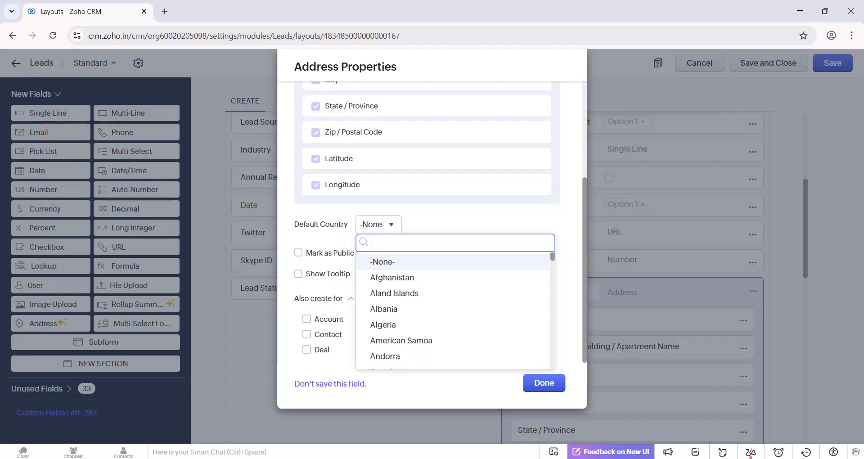
{"action": "type", "text": "indi"}
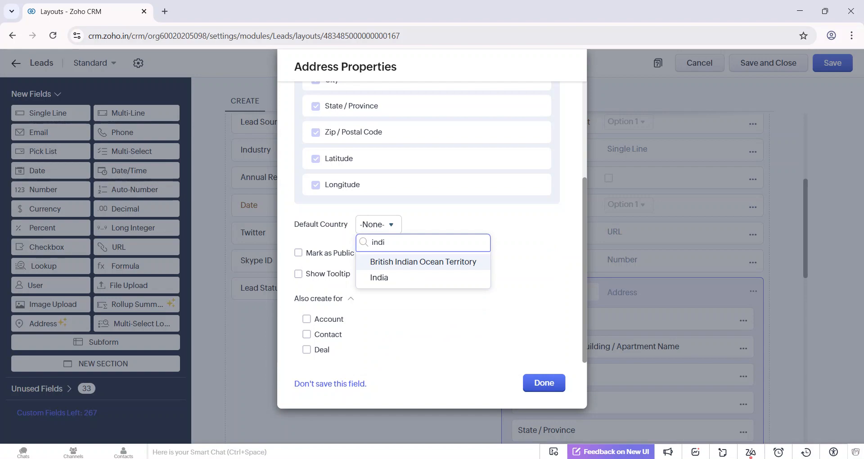
{"action": "left_click", "coordinate": [393, 279]}
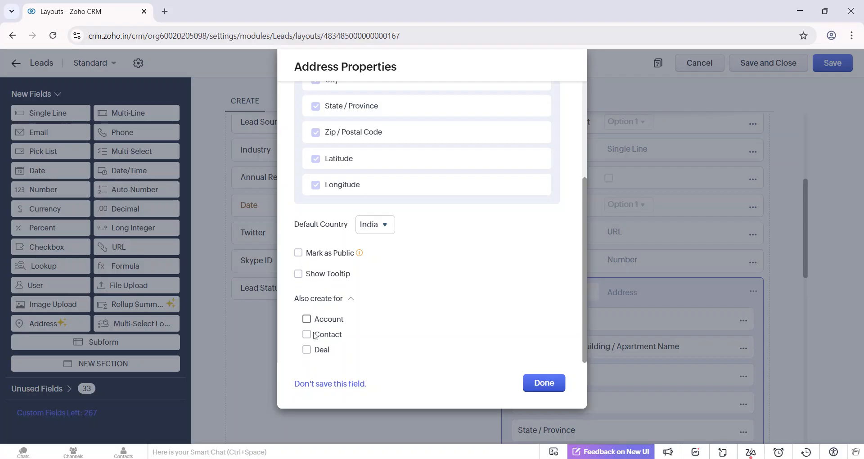
{"action": "left_click", "coordinate": [544, 383]}
Save the Standard layout with the new Address field and exit the layout editor.
{"action": "scroll", "coordinate": [619, 342], "scroll_direction": "down", "scroll_amount": 2}
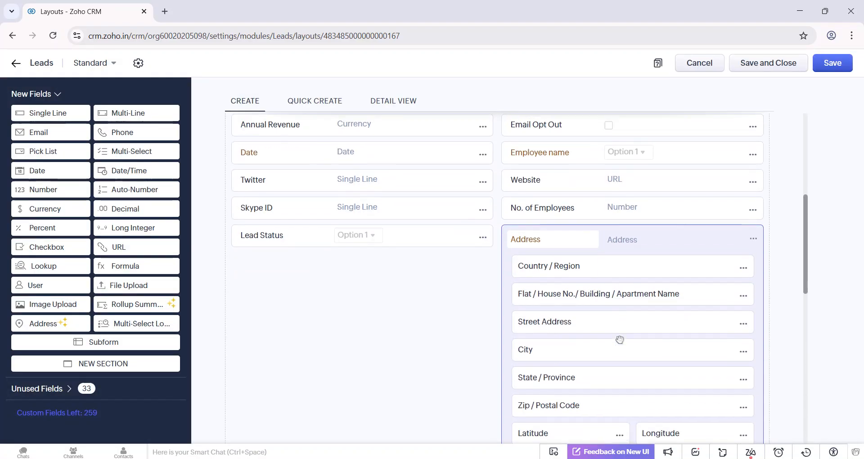
{"action": "left_click", "coordinate": [838, 67]}
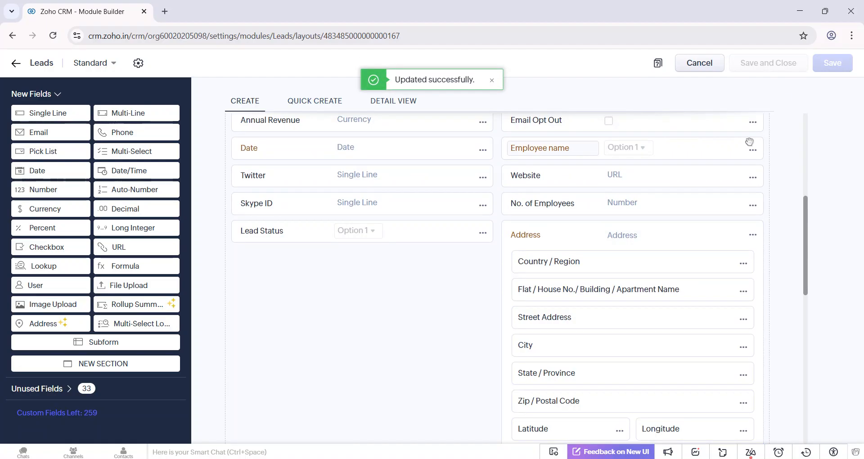
{"action": "left_click", "coordinate": [696, 68]}
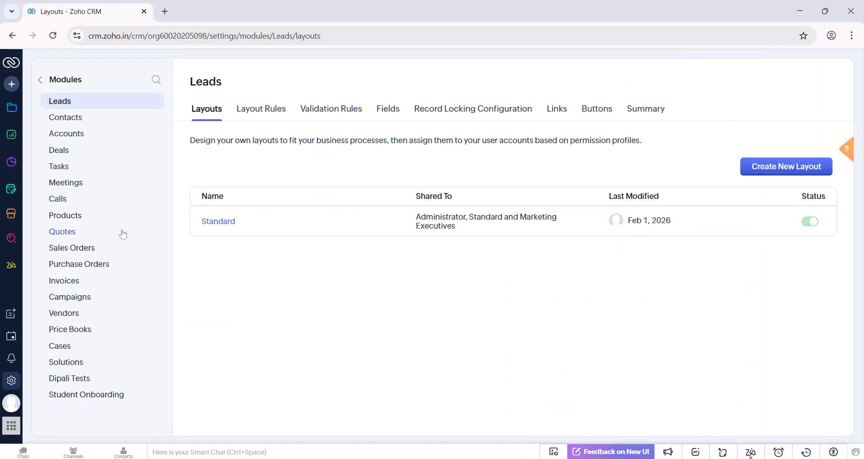
Start creating a new lead in the Leads module.
{"action": "left_click", "coordinate": [11, 113]}
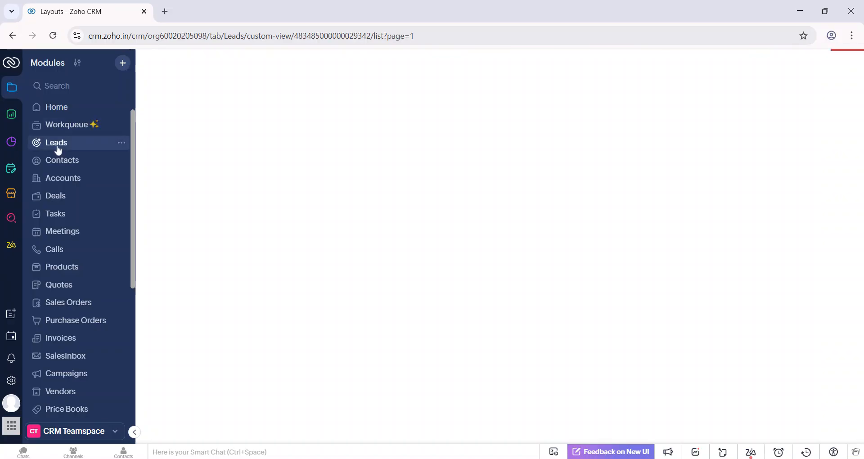
{"action": "left_click", "coordinate": [58, 148]}
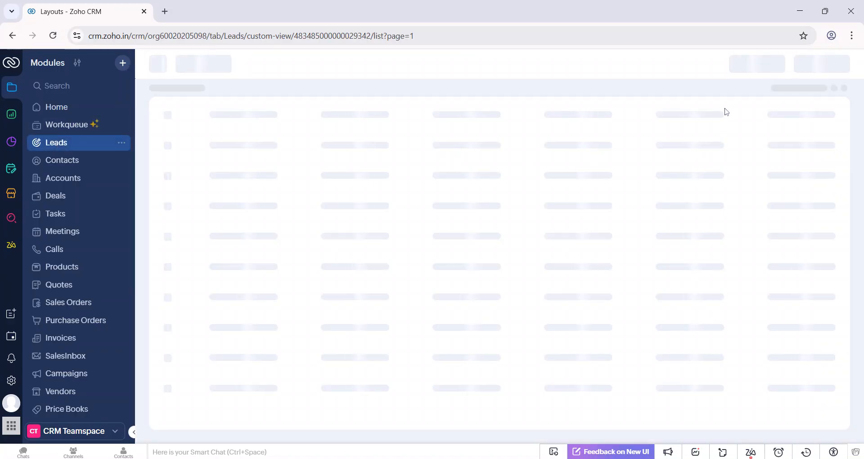
{"action": "left_click", "coordinate": [725, 63]}
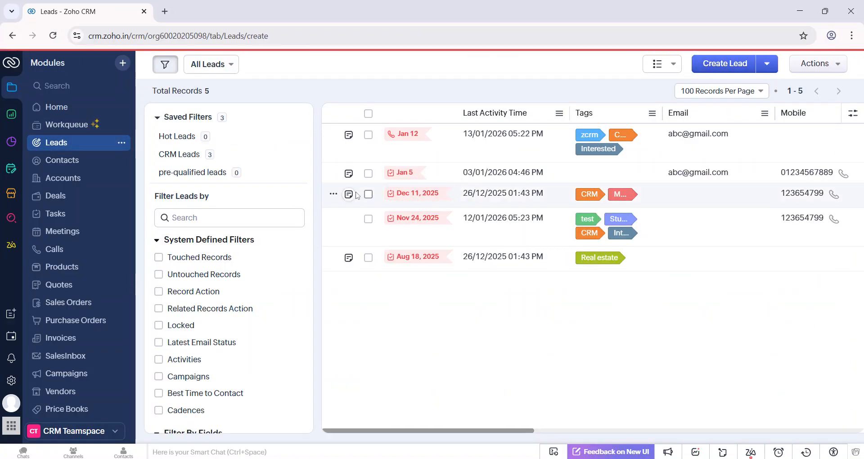
Enter the new lead's first name, last name and email address.
{"action": "scroll", "coordinate": [357, 196], "scroll_direction": "down", "scroll_amount": 2}
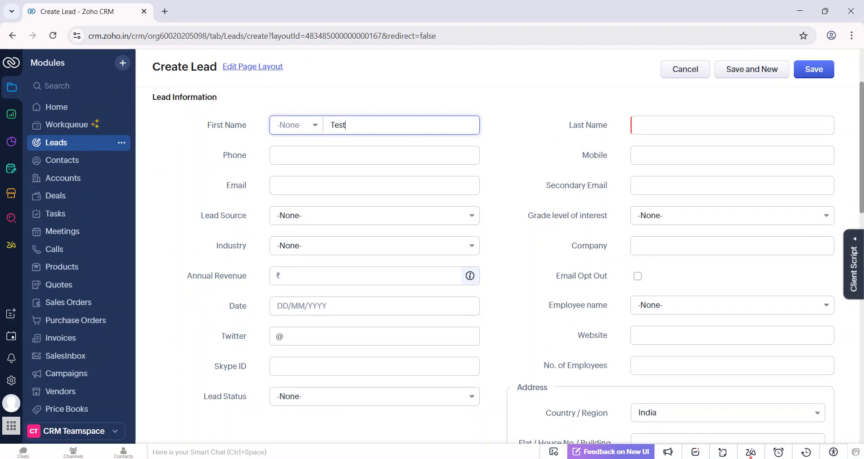
{"action": "left_click", "coordinate": [654, 130]}
{"action": "type", "text": "L"}
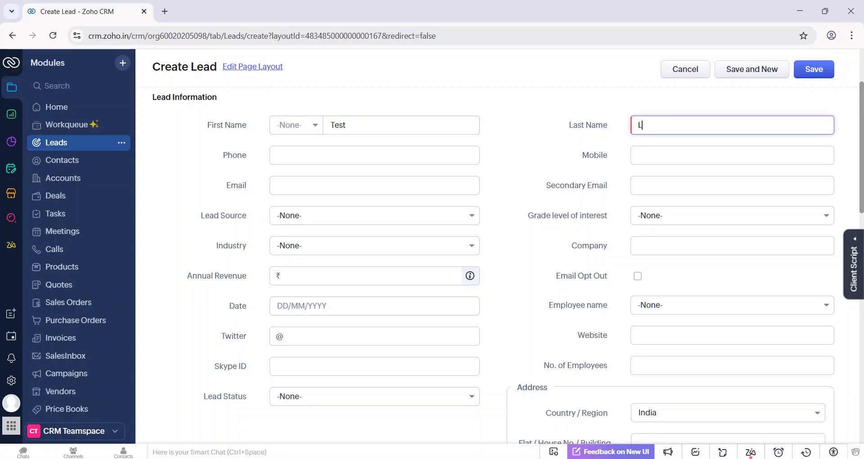
{"action": "type", "text": "ead"}
{"action": "left_click", "coordinate": [375, 186]}
{"action": "type", "text": "test"}
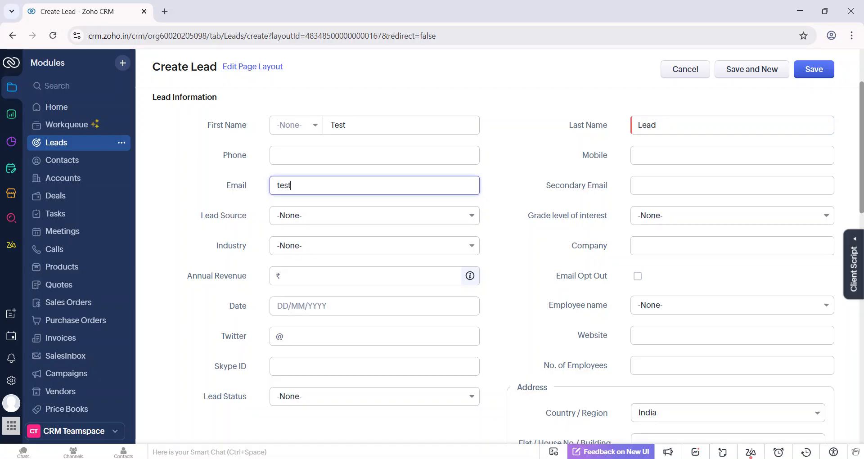
{"action": "type", "text": "@gmail.com"}
Fill in the city and the flat or building address in the new lead's Address group.
{"action": "scroll", "coordinate": [500, 262], "scroll_direction": "down", "scroll_amount": 3}
{"action": "scroll", "coordinate": [500, 262], "scroll_direction": "down", "scroll_amount": 2}
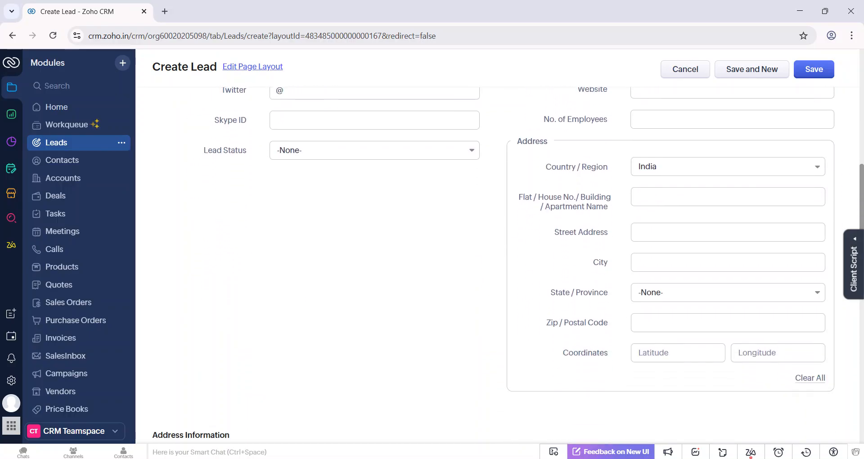
{"action": "left_click", "coordinate": [657, 262]}
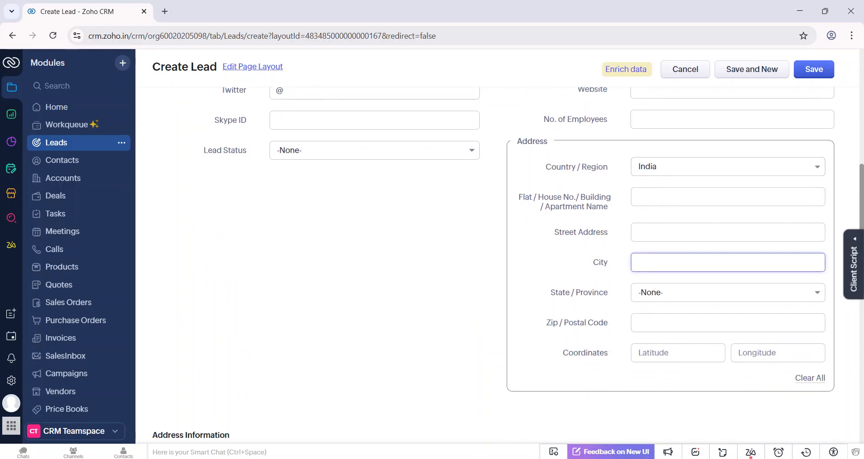
{"action": "left_click", "coordinate": [686, 301]}
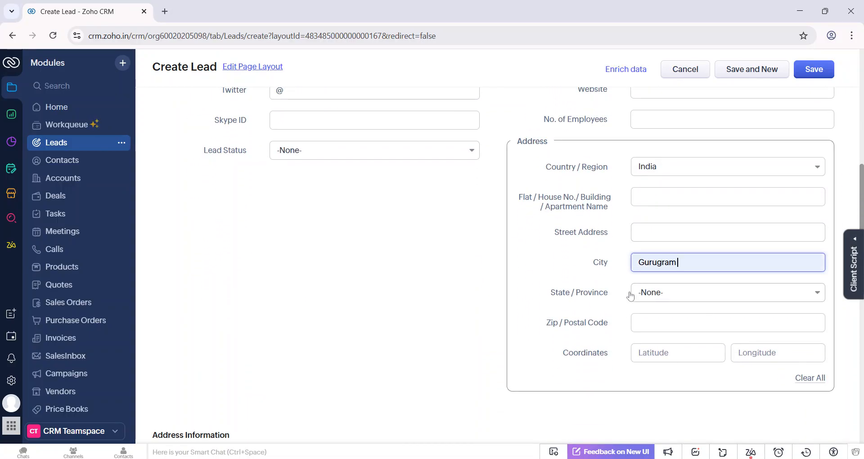
{"action": "scroll", "coordinate": [626, 288], "scroll_direction": "down", "scroll_amount": 1}
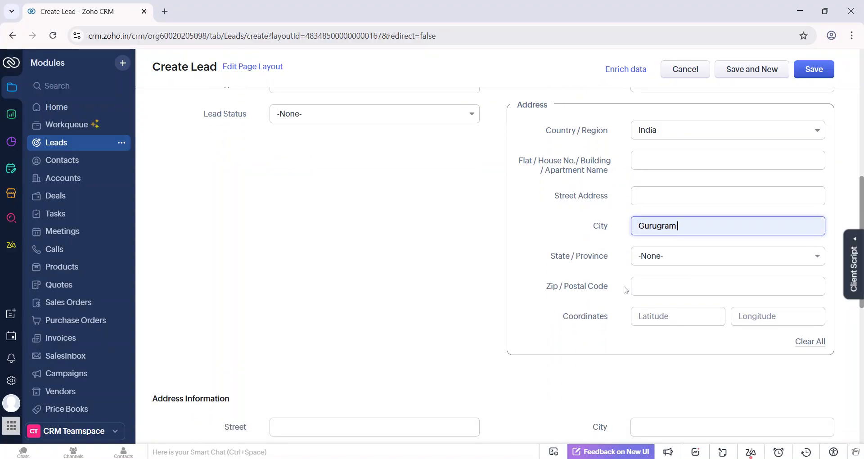
{"action": "left_click", "coordinate": [667, 249]}
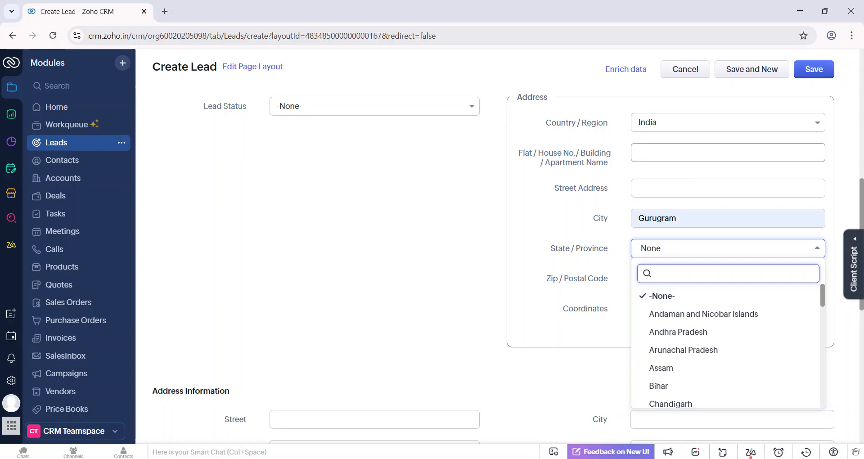
{"action": "key", "text": "Escape"}
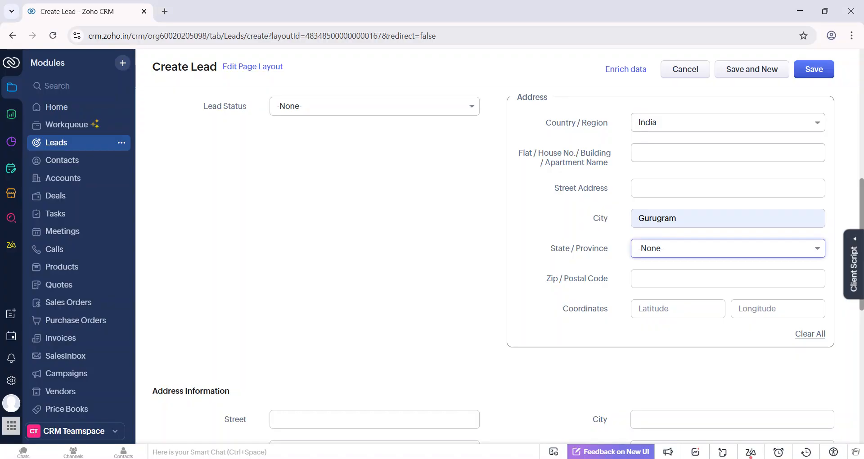
{"action": "left_click", "coordinate": [728, 153]}
{"action": "type", "text": "123 MG Road"}
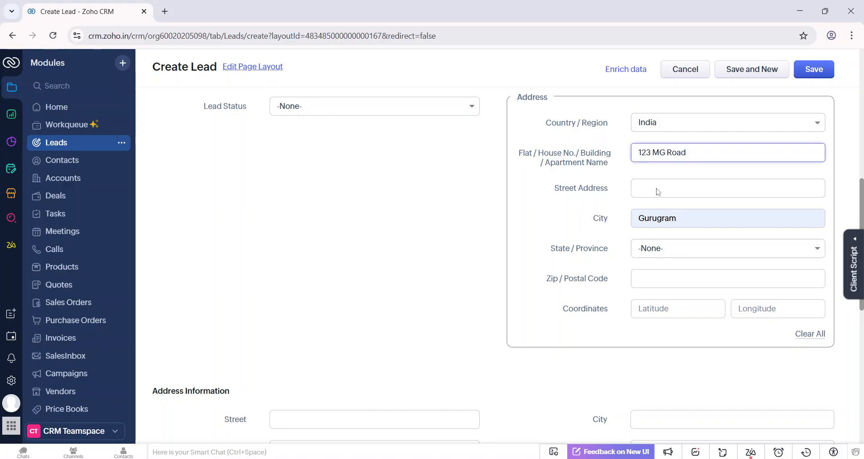
Clear the city and set the state/province to Karnataka in the new lead's Address group.
{"action": "key", "text": "Tab"}
{"action": "key", "text": "Tab"}
{"action": "key", "text": "BackSpace"}
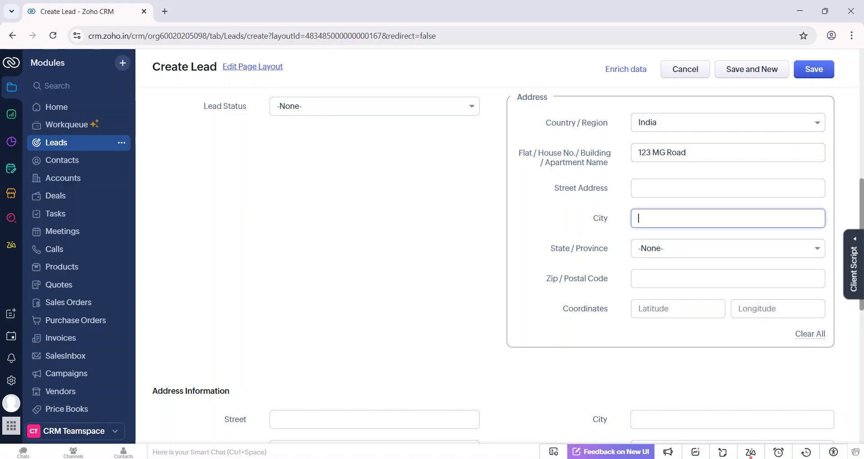
{"action": "left_click", "coordinate": [645, 253]}
{"action": "type", "text": "kar"}
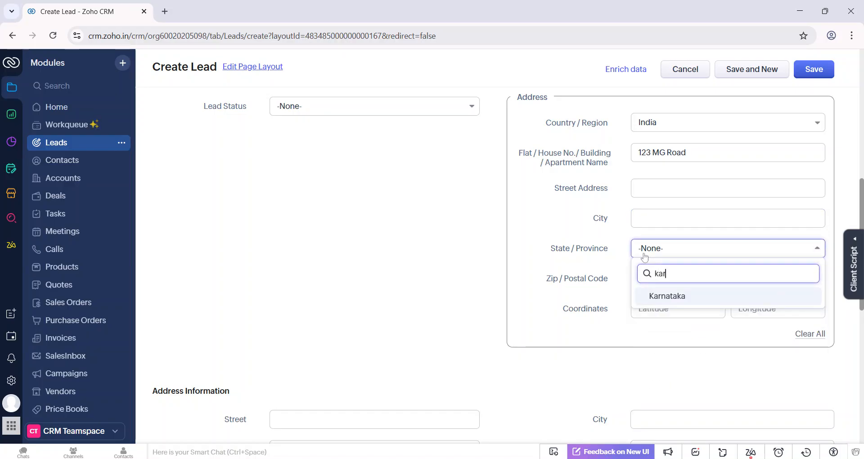
{"action": "left_click", "coordinate": [675, 295]}
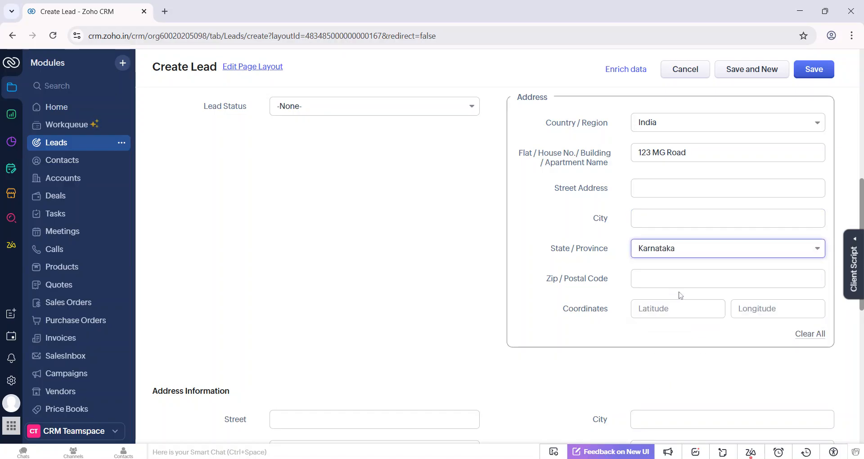
Enter the lead's zip/postal code in the Address group.
{"action": "key", "text": "alt+Tab"}
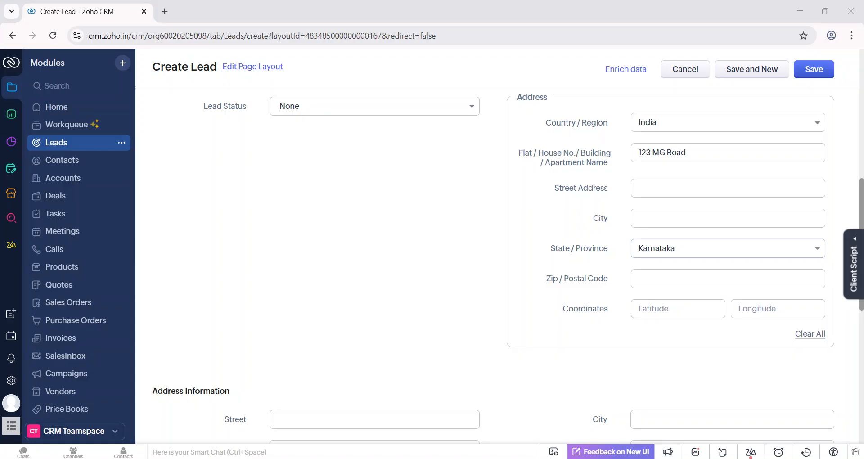
{"action": "key", "text": "alt+Tab"}
{"action": "key", "text": "Tab"}
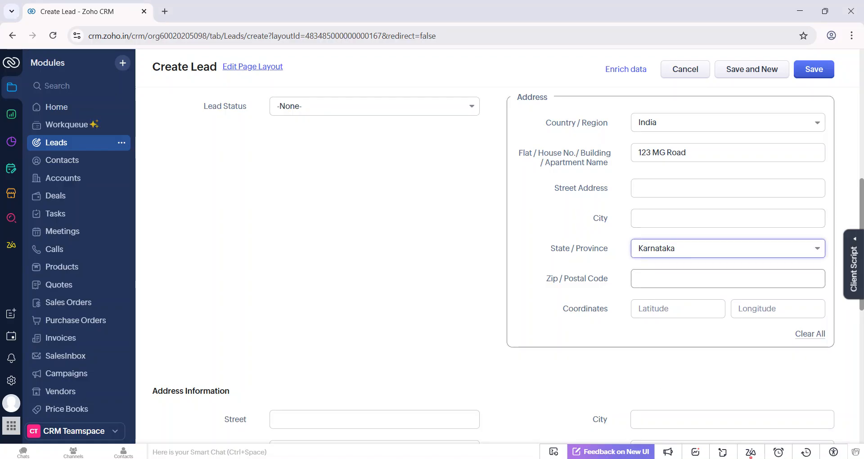
{"action": "type", "text": "560001"}
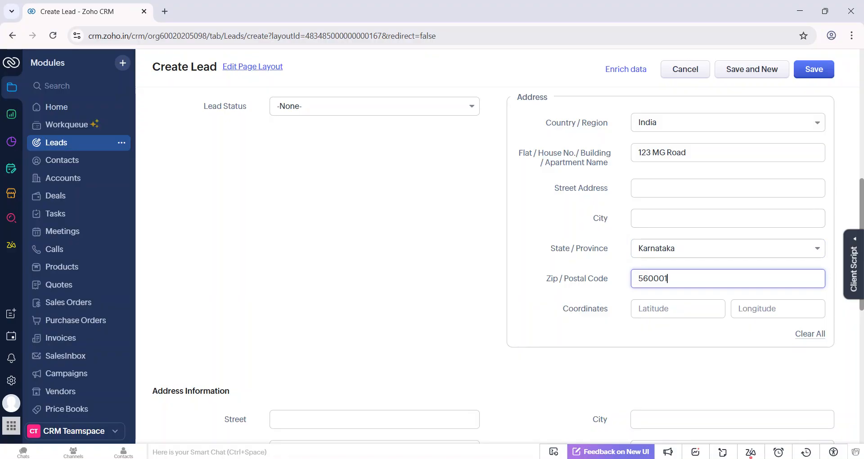
{"action": "key", "text": "alt+Tab"}
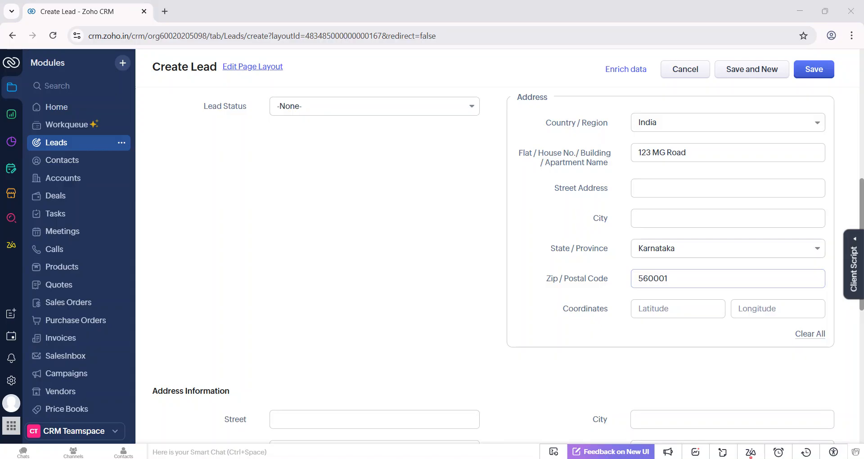
Fill in the Address group's street address without the city name and enter the city in its own field.
{"action": "left_click", "coordinate": [711, 279]}
{"action": "left_click", "coordinate": [712, 189]}
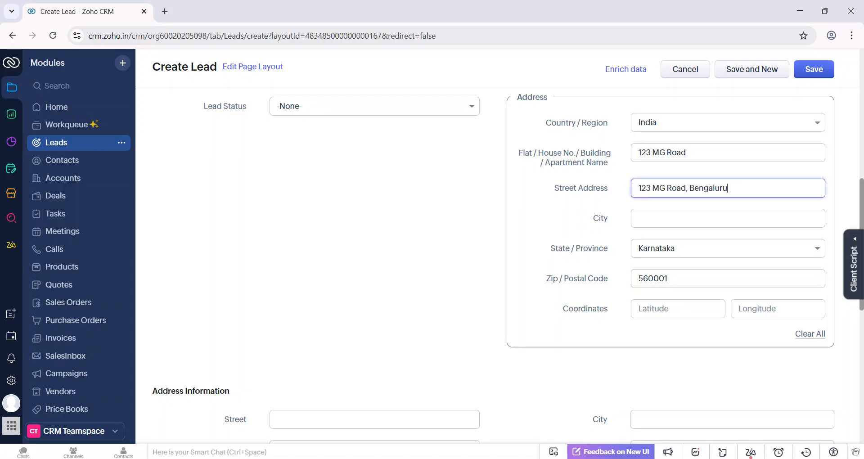
{"action": "key", "text": "ctrl+shift+Left"}
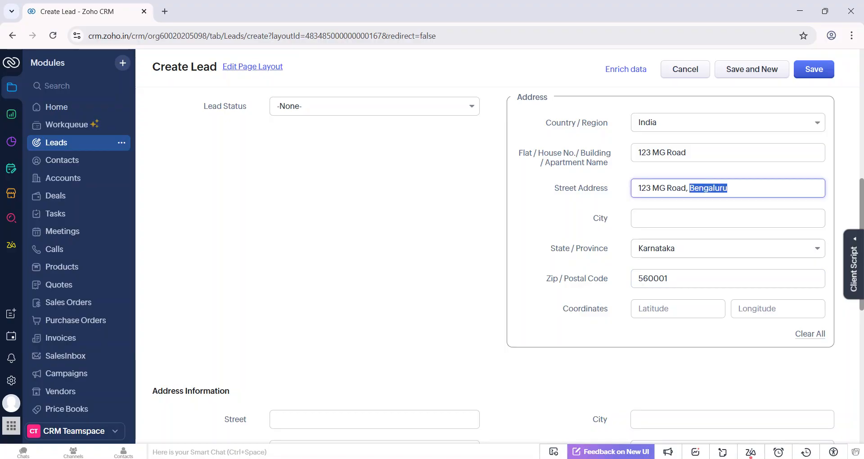
{"action": "key", "text": "BackSpace"}
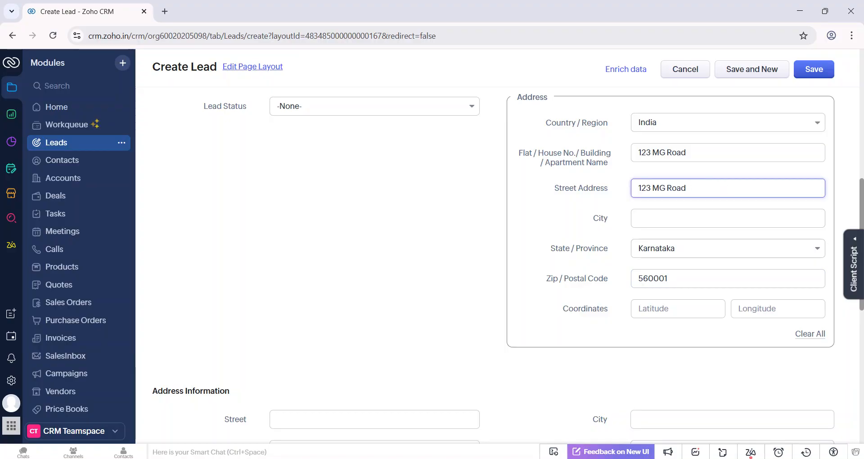
{"action": "key", "text": "BackSpace"}
{"action": "key", "text": "BackSpace"}
{"action": "key", "text": "Tab"}
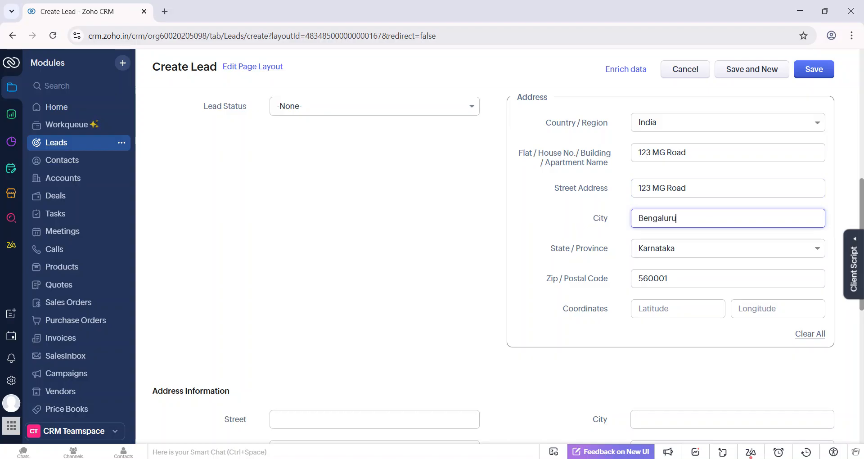
Save the new lead and examine the Address field on its detail page.
{"action": "scroll", "coordinate": [585, 218], "scroll_direction": "up", "scroll_amount": 1}
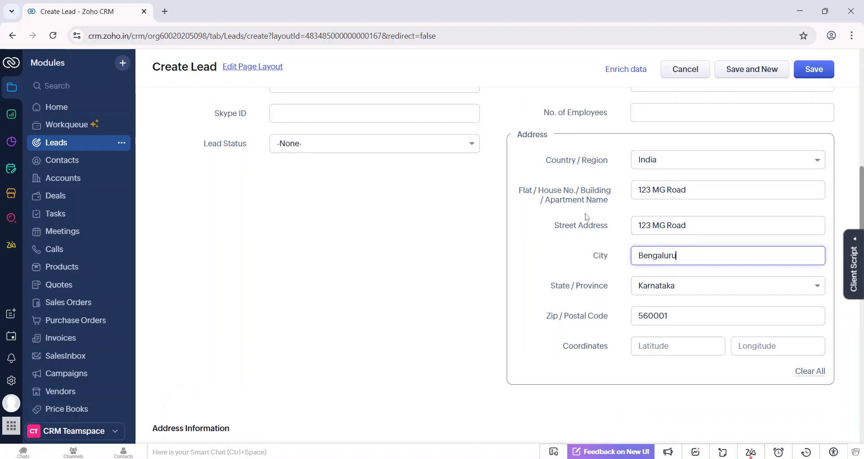
{"action": "left_click", "coordinate": [818, 68]}
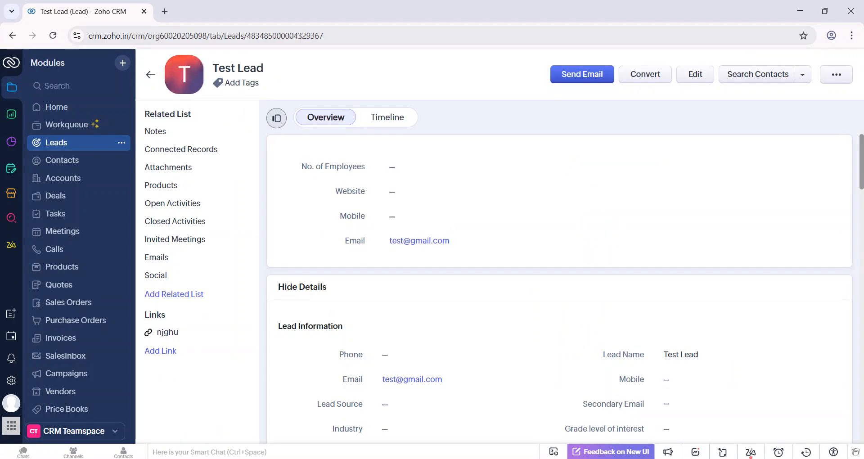
{"action": "scroll", "coordinate": [330, 313], "scroll_direction": "down", "scroll_amount": 5}
{"action": "scroll", "coordinate": [651, 316], "scroll_direction": "down", "scroll_amount": 3}
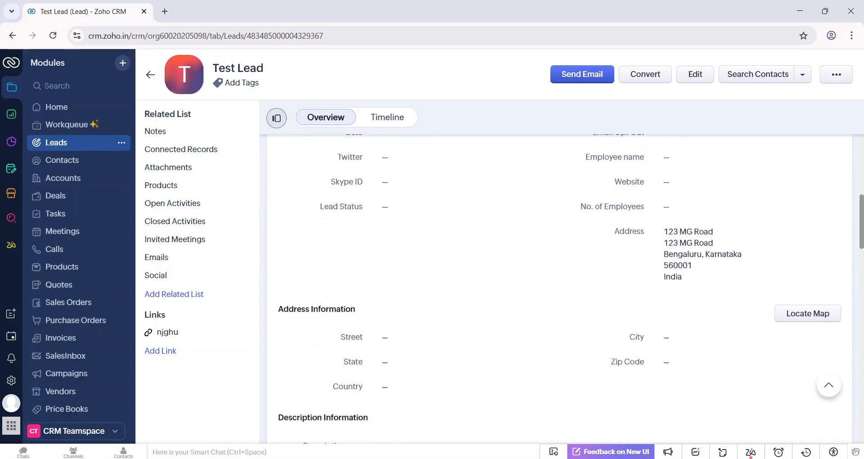
{"action": "mouse_move", "coordinate": [669, 260]}
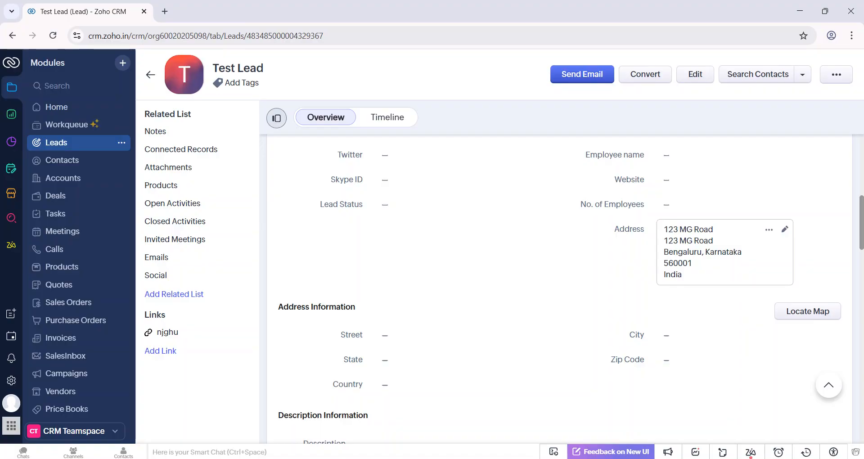
Open the lead's address for editing, change the country/region to Indonesia and look through the states offered.
{"action": "left_click", "coordinate": [785, 231]}
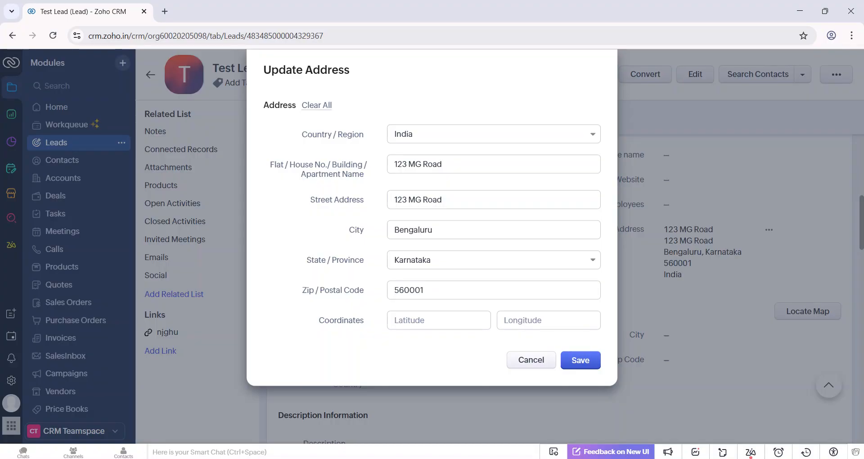
{"action": "left_click", "coordinate": [445, 141]}
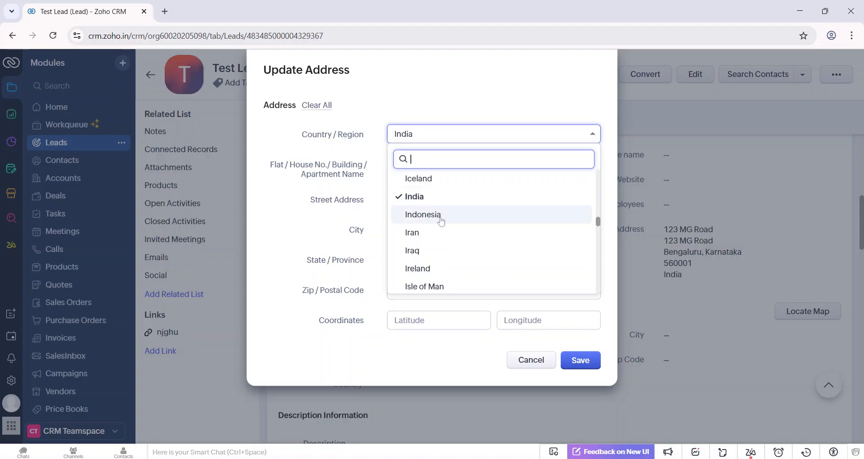
{"action": "left_click", "coordinate": [441, 218]}
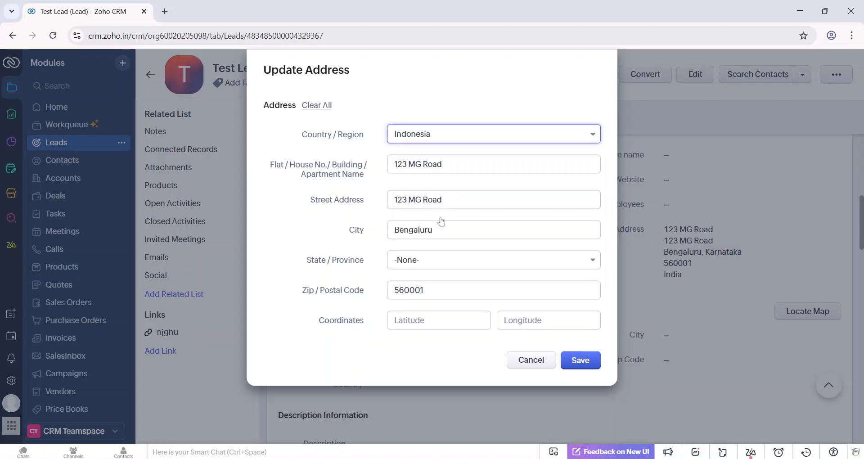
{"action": "left_click", "coordinate": [440, 258]}
{"action": "scroll", "coordinate": [451, 351], "scroll_direction": "down", "scroll_amount": 5}
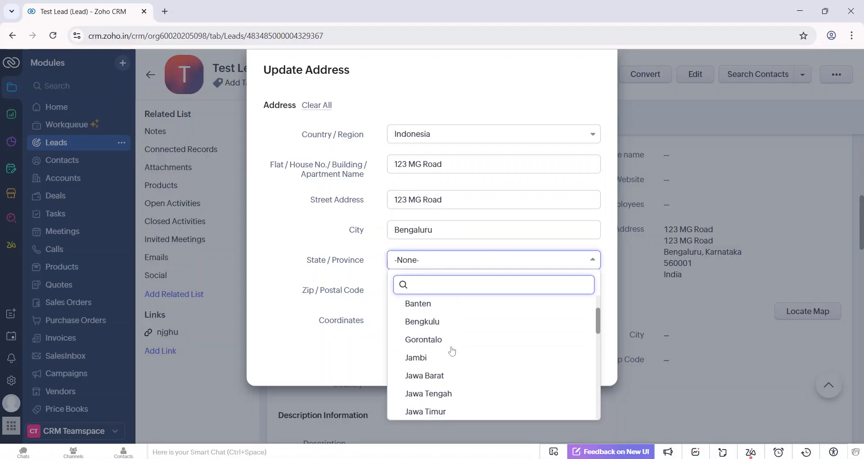
{"action": "scroll", "coordinate": [452, 351], "scroll_direction": "down", "scroll_amount": 2}
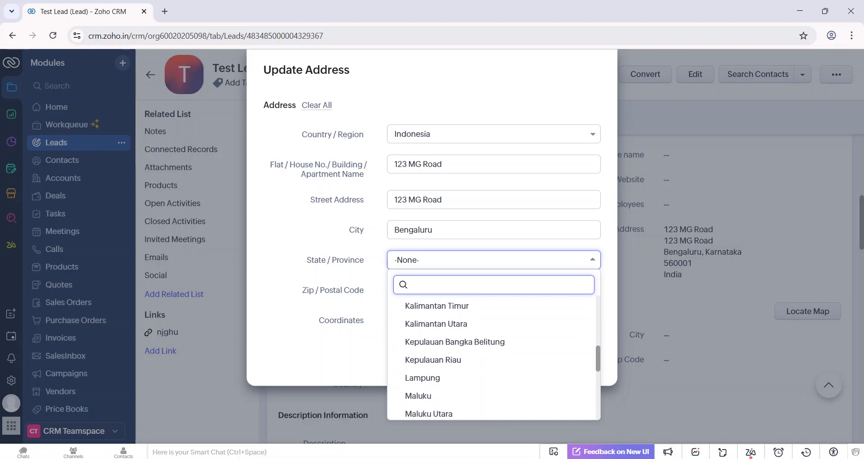
Set the address's country/region back to India and browse its state/province options without choosing one.
{"action": "left_click", "coordinate": [467, 141]}
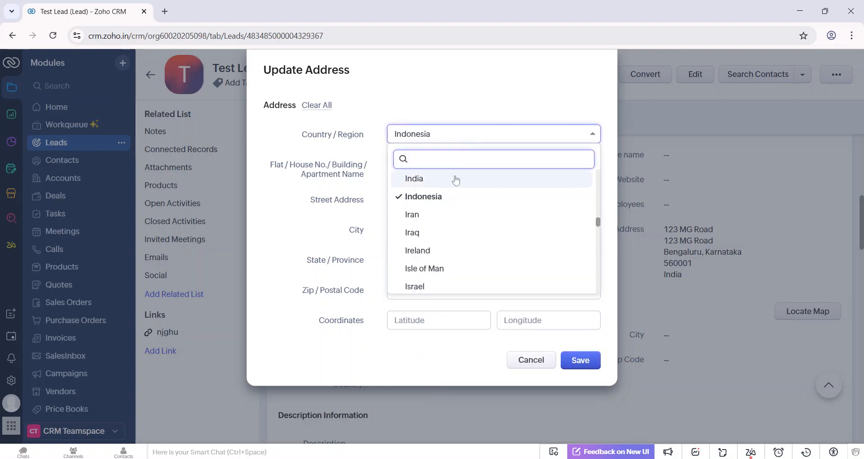
{"action": "left_click", "coordinate": [452, 179]}
{"action": "left_click", "coordinate": [417, 263]}
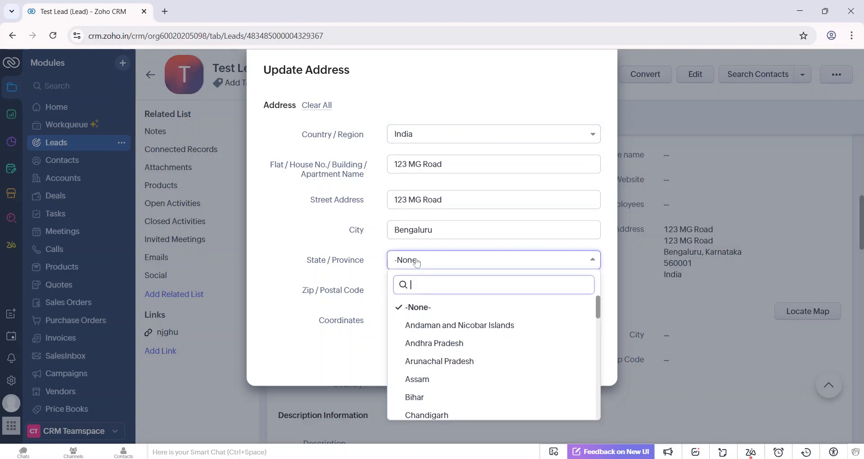
{"action": "scroll", "coordinate": [436, 365], "scroll_direction": "down", "scroll_amount": 3}
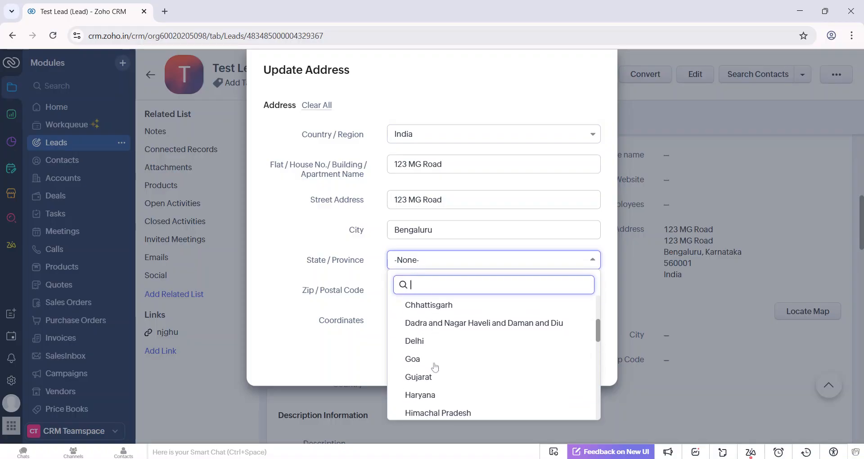
{"action": "left_click", "coordinate": [327, 306]}
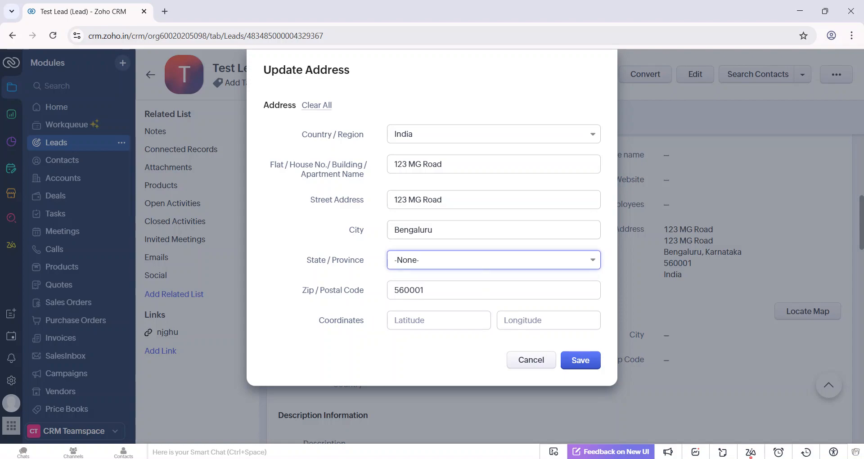
Point out the Coordinates fields and discard the address edits.
{"action": "mouse_move", "coordinate": [356, 320]}
{"action": "left_mouse_down"}
{"action": "mouse_move", "coordinate": [318, 320]}
{"action": "mouse_move", "coordinate": [365, 321]}
{"action": "left_mouse_up"}
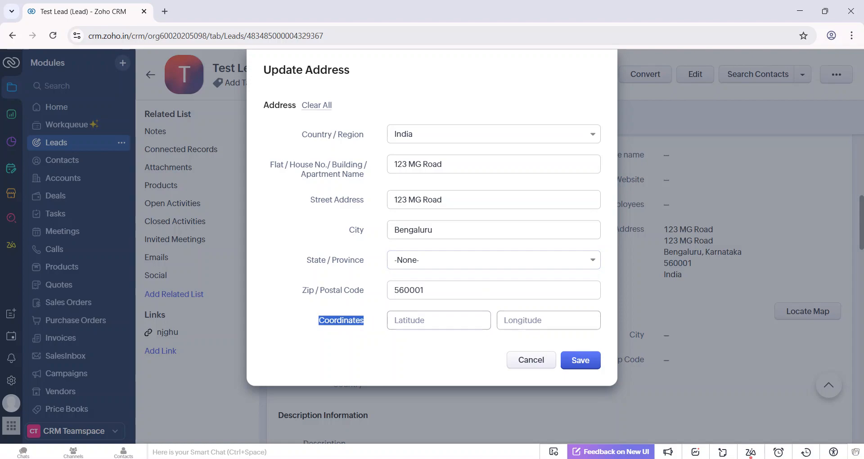
{"action": "left_click", "coordinate": [380, 360]}
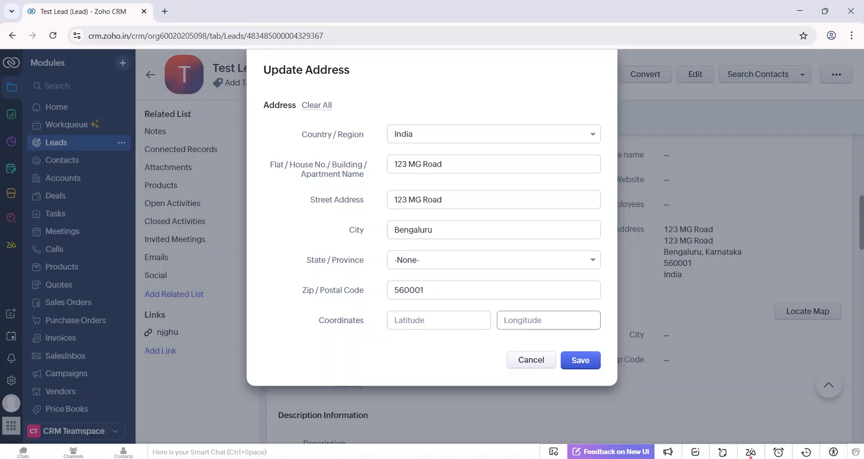
{"action": "left_click", "coordinate": [531, 360]}
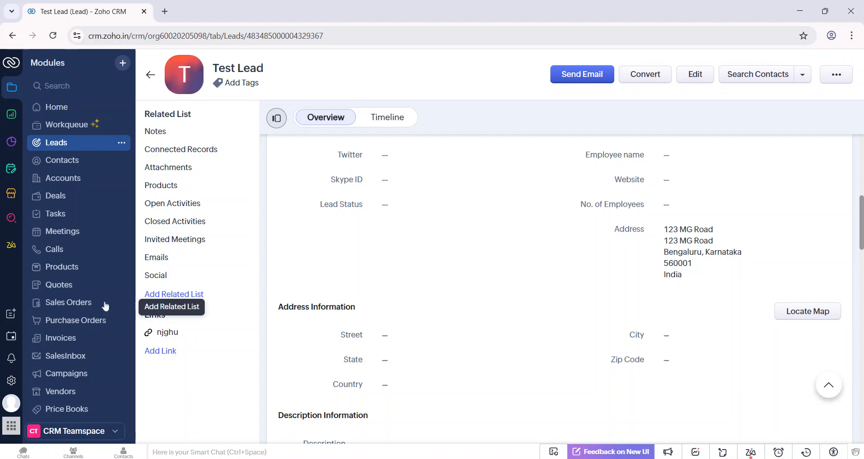
Open the Countries and States List global set in the Modules and Fields setup.
{"action": "left_click", "coordinate": [12, 382]}
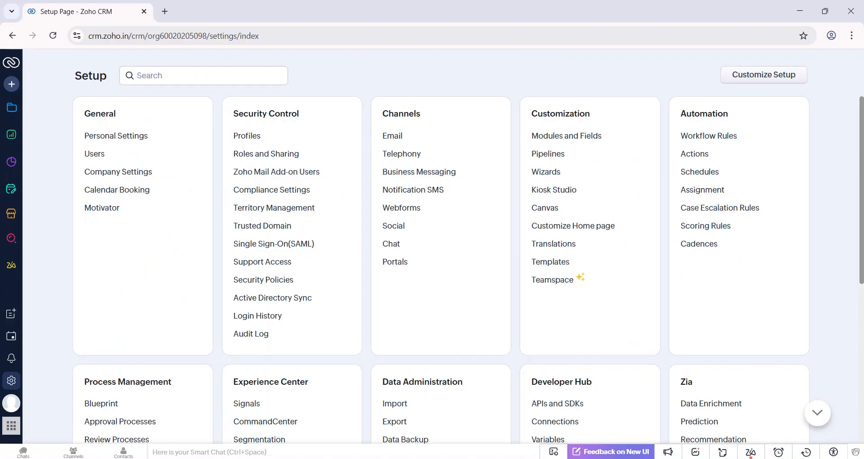
{"action": "left_click", "coordinate": [562, 136]}
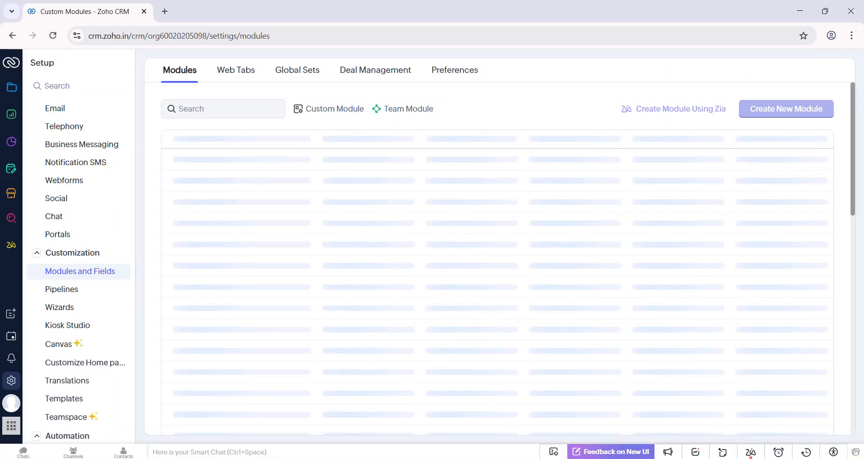
{"action": "left_click", "coordinate": [301, 77]}
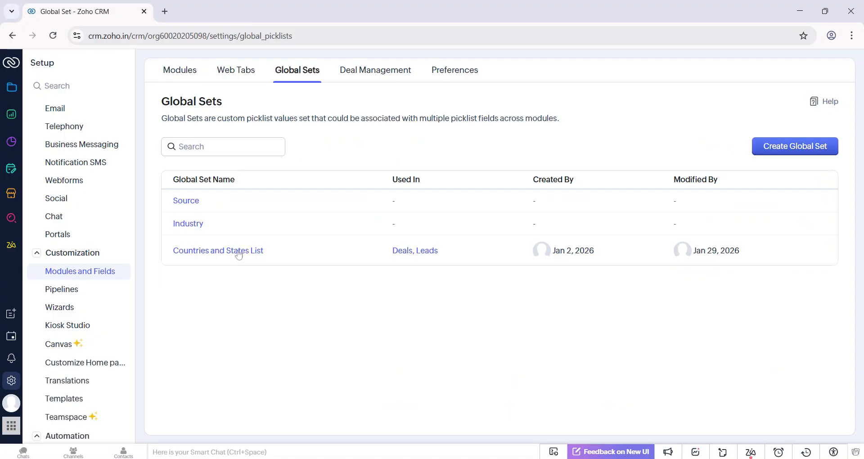
{"action": "left_click", "coordinate": [239, 253]}
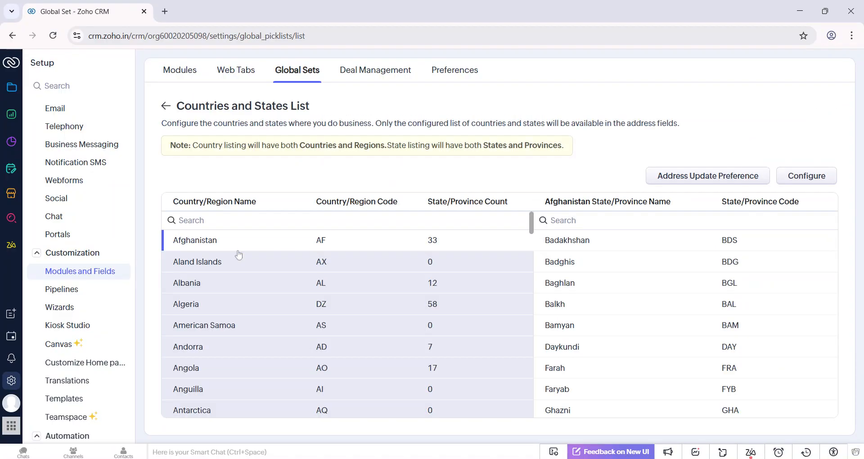
{"action": "scroll", "coordinate": [290, 295], "scroll_direction": "down", "scroll_amount": 1}
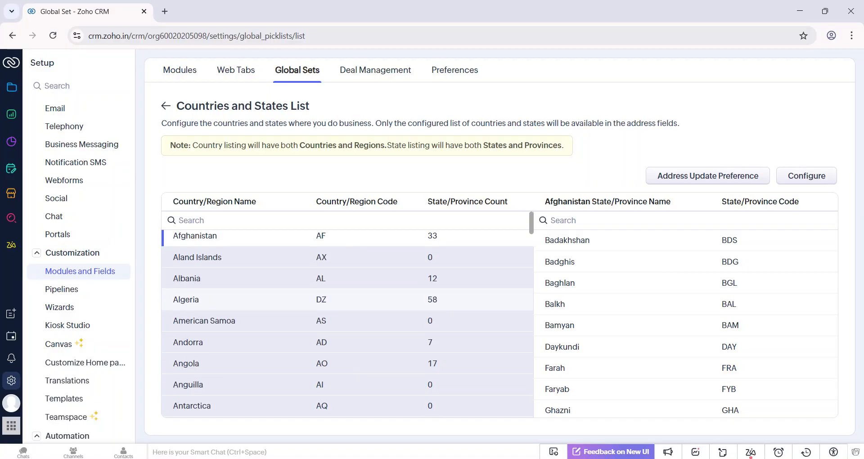
Start configuring the list, exclude Aland Islands from the selected countries and proceed to the state/province selection.
{"action": "left_click", "coordinate": [806, 176]}
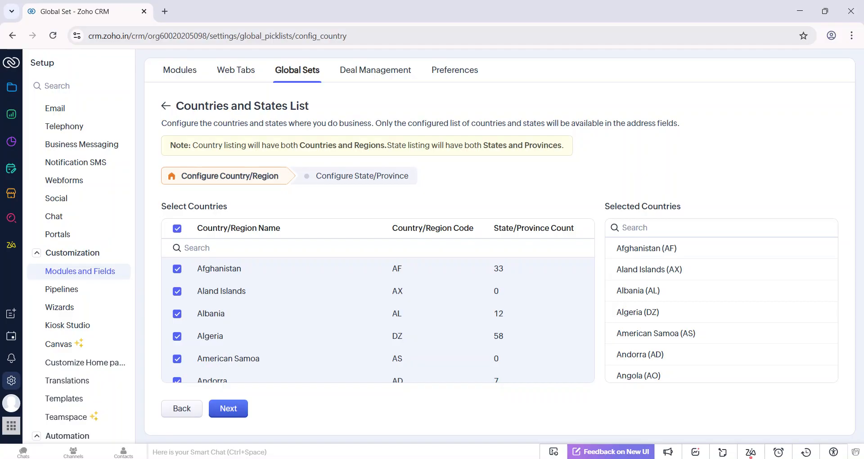
{"action": "left_click", "coordinate": [177, 293]}
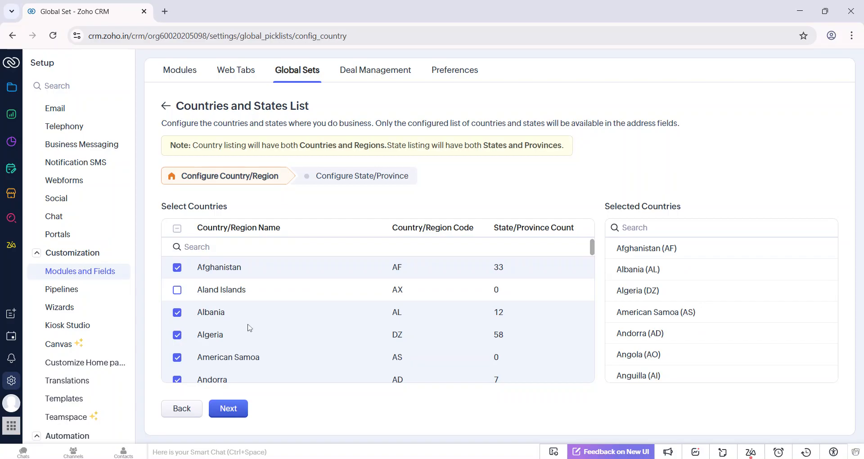
{"action": "left_click", "coordinate": [229, 412]}
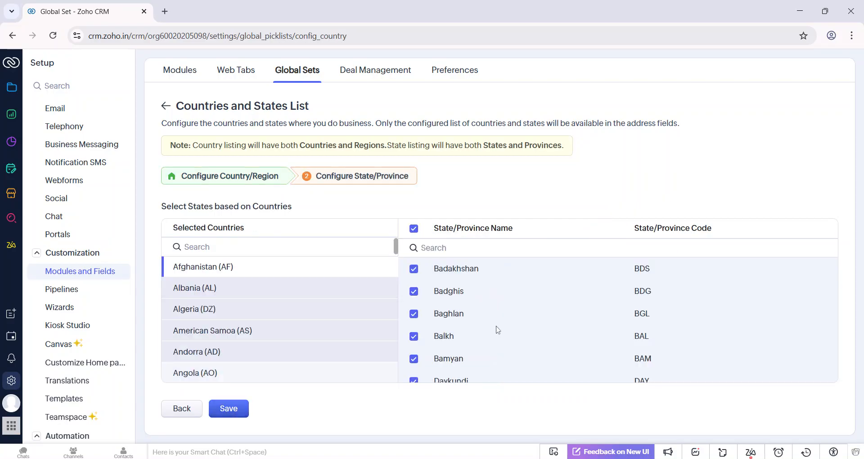
Try excluding Badghis and Baghlan from Afghanistan's states, and leave the Countries and States List configuration without saving.
{"action": "left_click", "coordinate": [413, 291]}
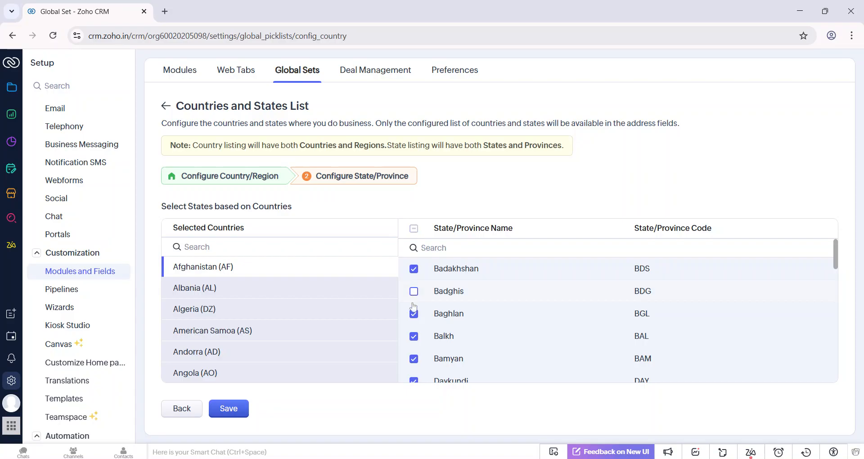
{"action": "left_click", "coordinate": [414, 314]}
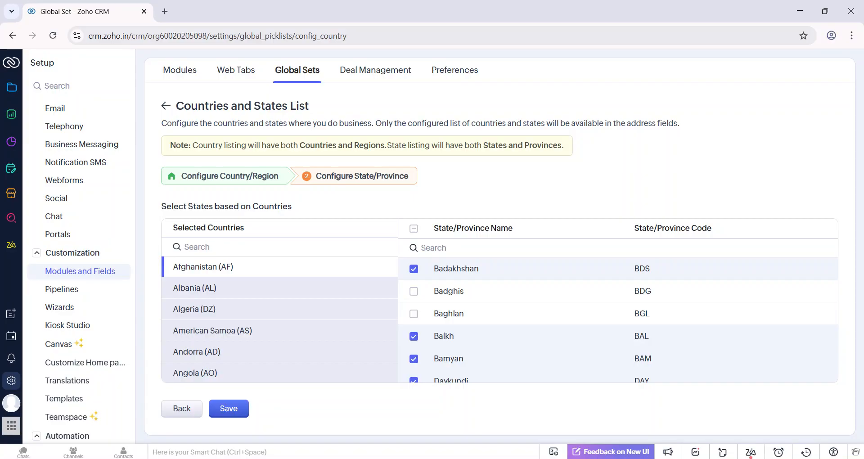
{"action": "left_click", "coordinate": [189, 413]}
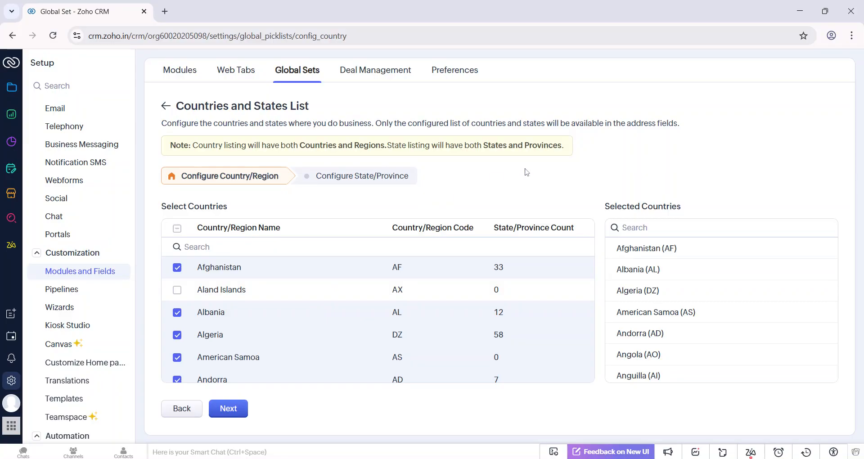
{"action": "left_click", "coordinate": [165, 107]}
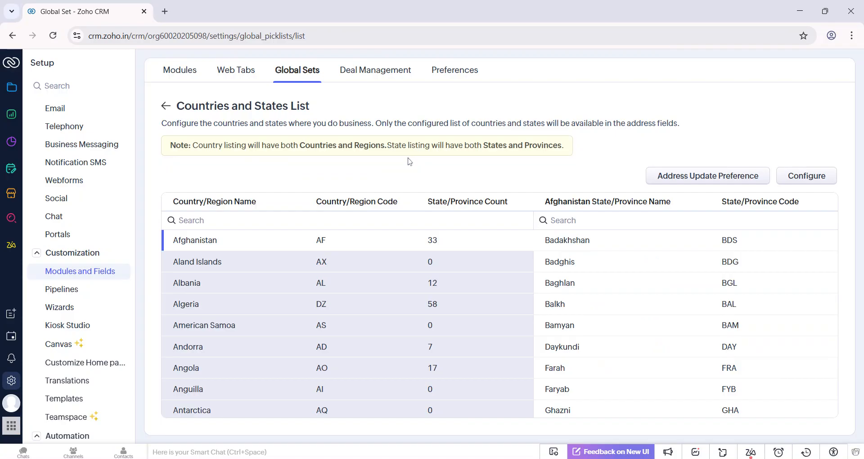
Enable Map View and suggestions for address fields in the Modules and Fields preferences, accepting the third-party terms.
{"action": "left_click", "coordinate": [454, 72]}
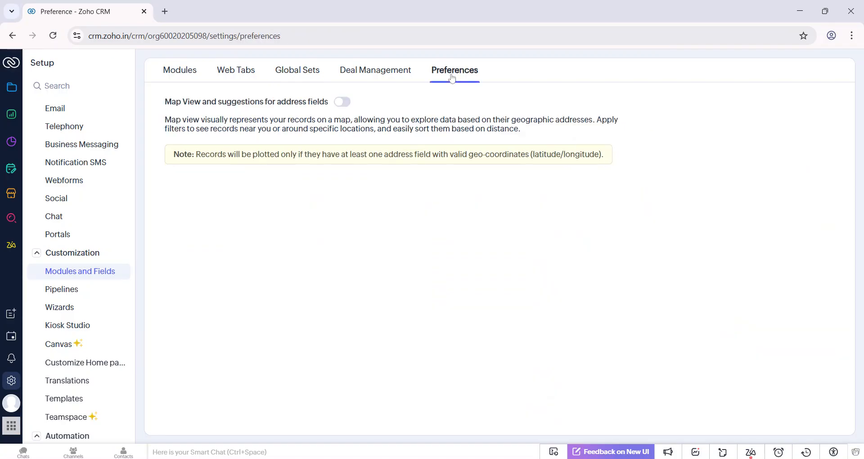
{"action": "left_click", "coordinate": [342, 103]}
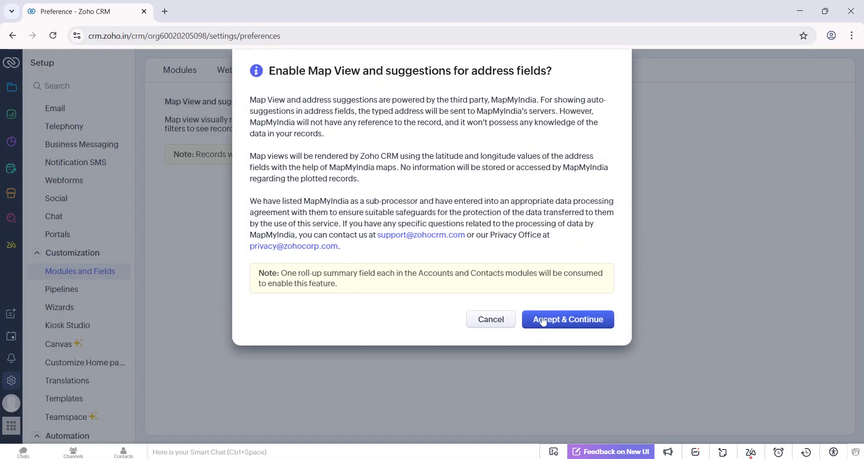
{"action": "left_click", "coordinate": [543, 321]}
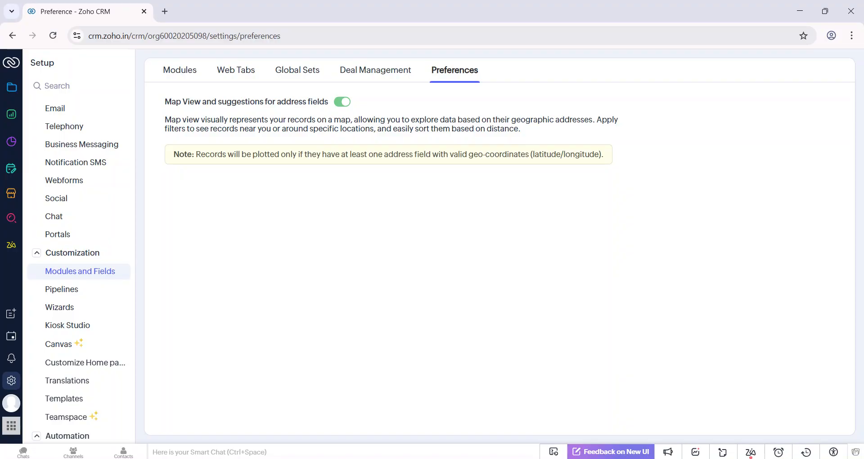
Open the Leads module, switch its records to Map View and check the leads' location markers.
{"action": "left_click", "coordinate": [12, 90]}
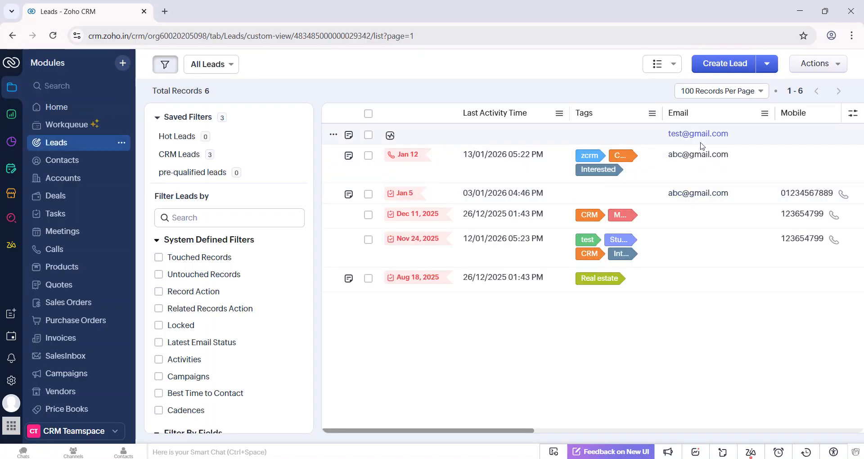
{"action": "left_click", "coordinate": [657, 64]}
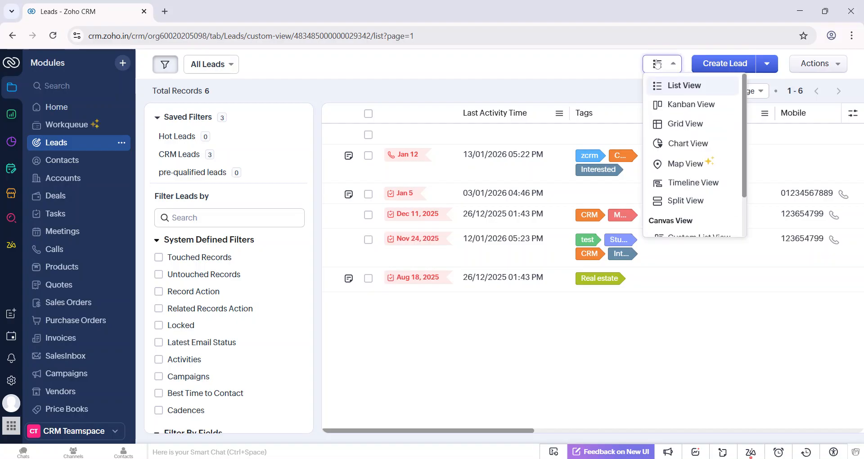
{"action": "left_click", "coordinate": [683, 166]}
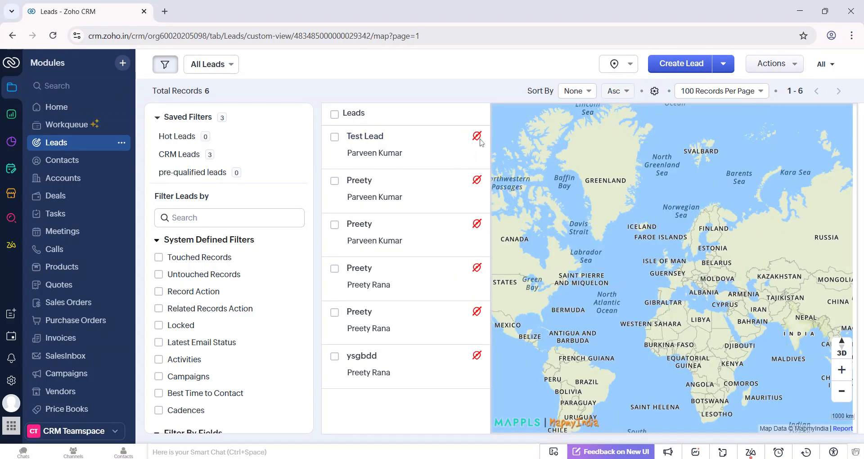
{"action": "mouse_move", "coordinate": [479, 139]}
Start a new lead and enter the first name, the last name Test Lead and the contact's e-mail.
{"action": "left_click", "coordinate": [676, 65]}
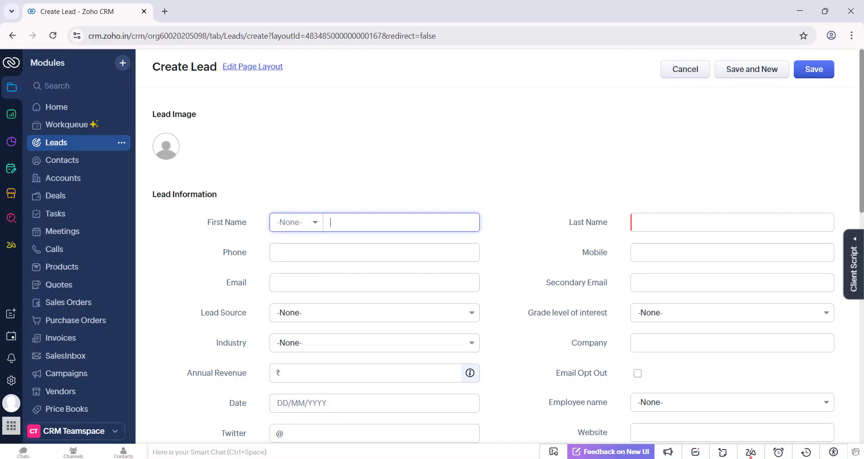
{"action": "type", "text": "Verma"}
{"action": "left_click", "coordinate": [637, 224]}
{"action": "type", "text": "Test Lead"}
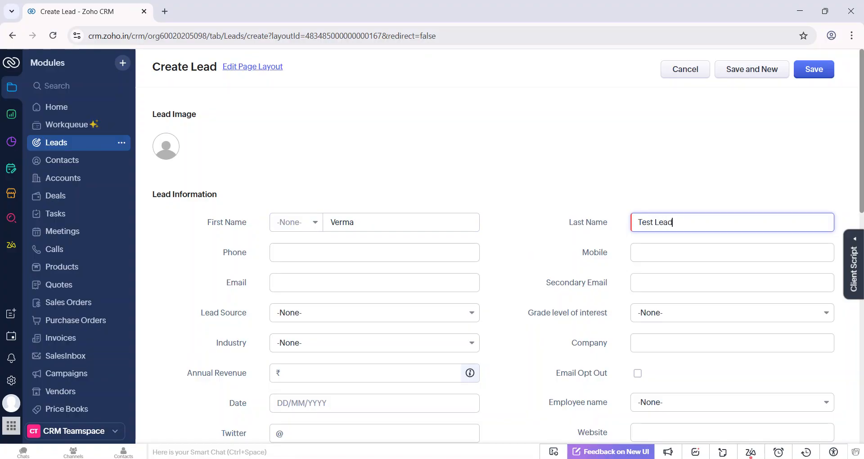
{"action": "scroll", "coordinate": [363, 230], "scroll_direction": "down", "scroll_amount": 2}
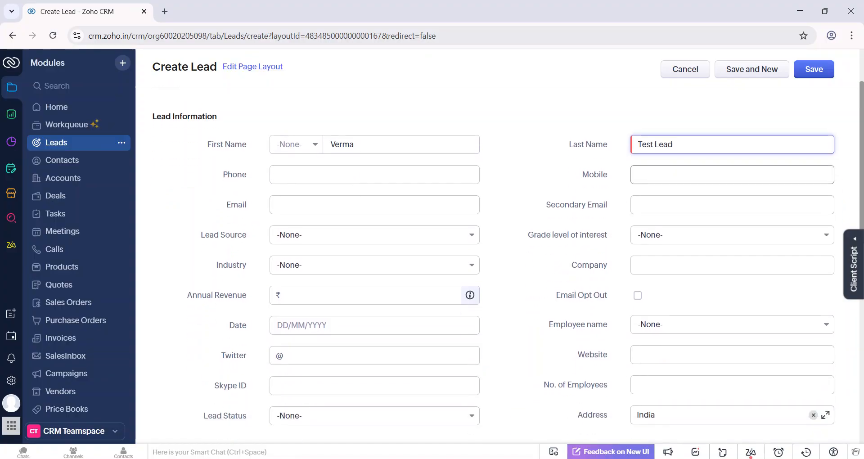
{"action": "left_click", "coordinate": [363, 201]}
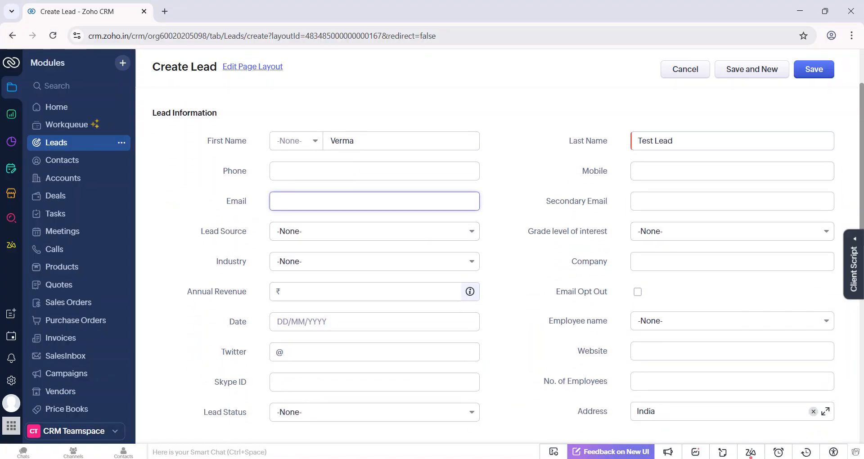
{"action": "type", "text": "test2@gmail.com"}
Replace the default India entry in the lead's Address by looking up "hig" and choosing the High Court Complex suggestion.
{"action": "scroll", "coordinate": [499, 266], "scroll_direction": "down", "scroll_amount": 5}
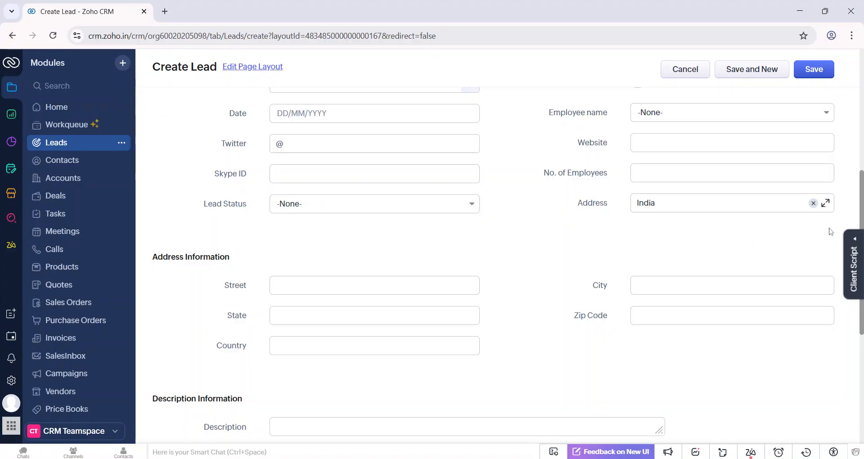
{"action": "left_click", "coordinate": [720, 204]}
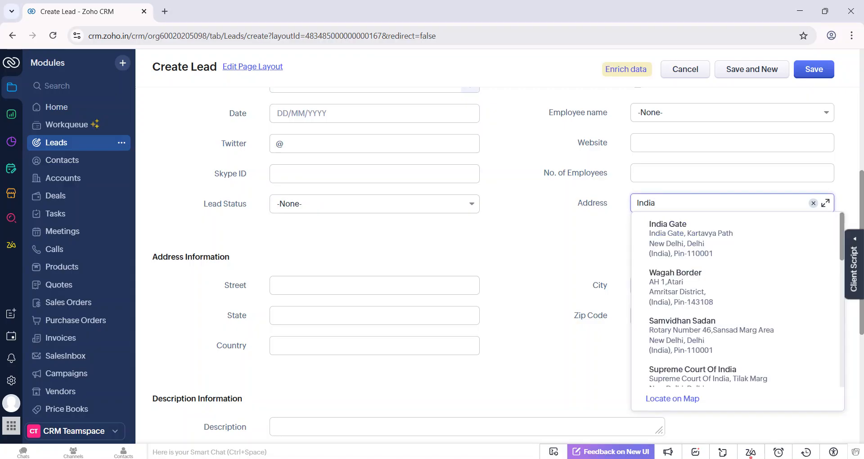
{"action": "key", "text": "BackSpace"}
{"action": "key", "text": "BackSpace"}
{"action": "key", "text": "BackSpace"}
{"action": "key", "text": "BackSpace"}
{"action": "key", "text": "BackSpace"}
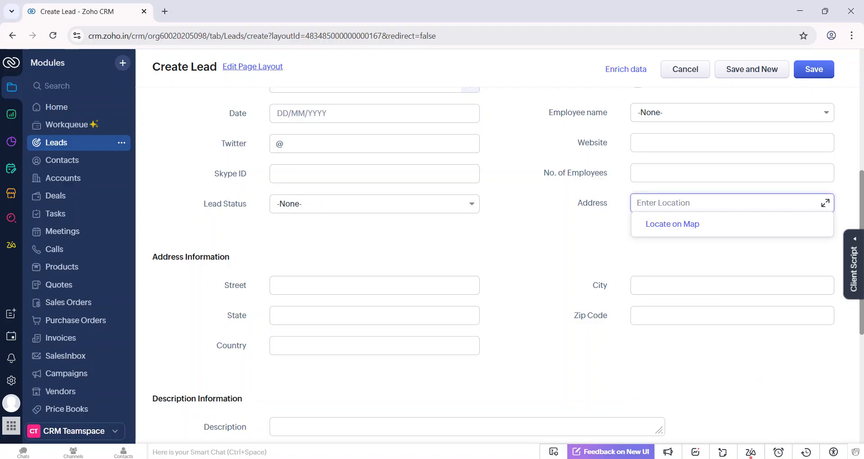
{"action": "type", "text": "hig"}
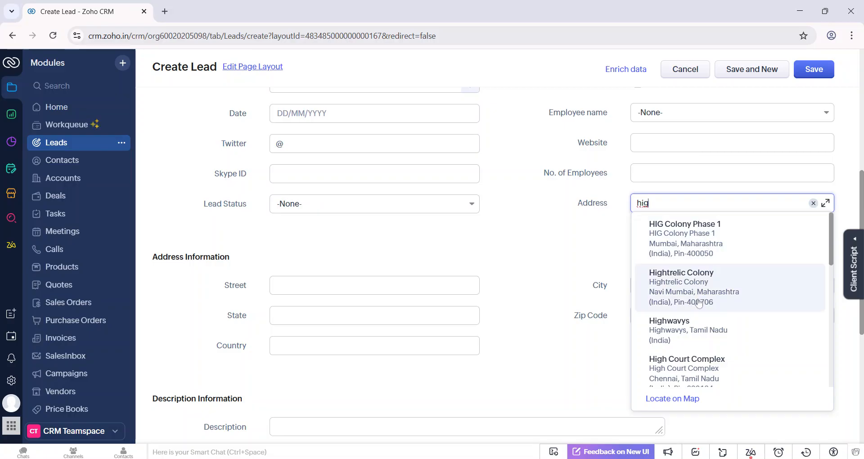
{"action": "scroll", "coordinate": [698, 304], "scroll_direction": "down", "scroll_amount": 1}
{"action": "scroll", "coordinate": [698, 304], "scroll_direction": "down", "scroll_amount": 2}
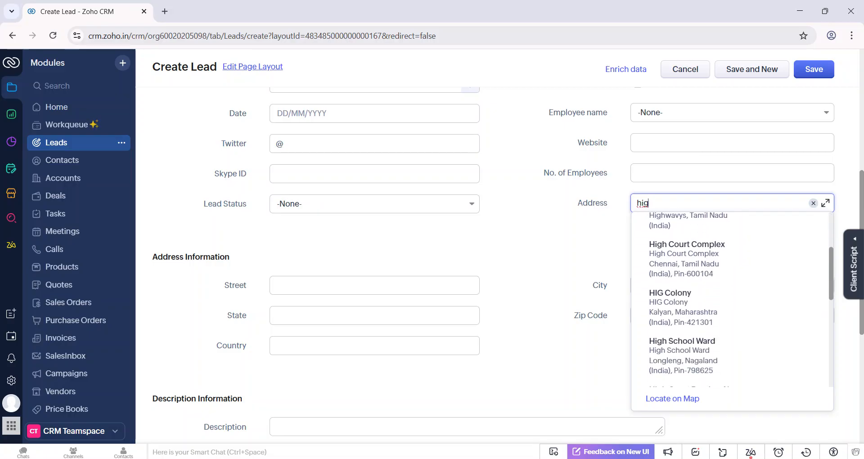
{"action": "left_click", "coordinate": [697, 266]}
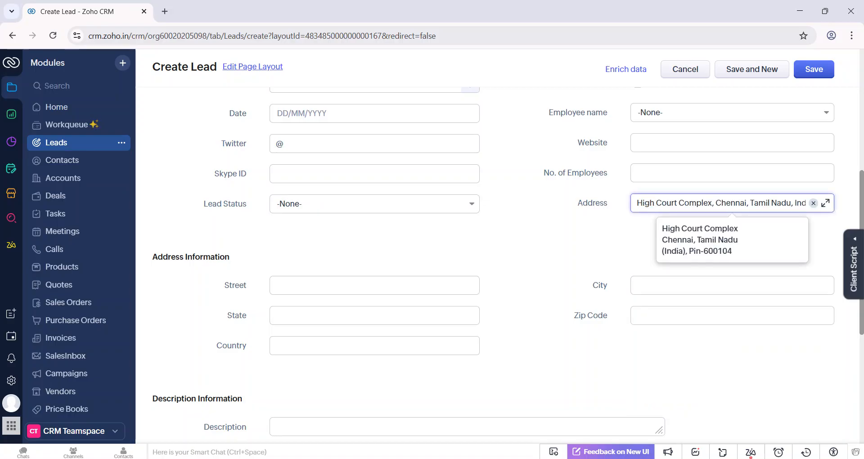
Expand the Address to review its filled-in components and coordinates, and save the lead.
{"action": "left_click", "coordinate": [826, 203]}
{"action": "scroll", "coordinate": [720, 225], "scroll_direction": "down", "scroll_amount": 2}
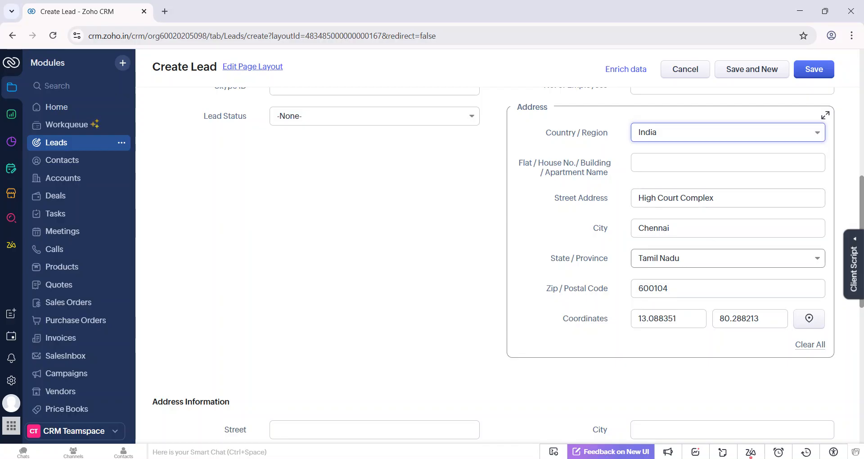
{"action": "left_click", "coordinate": [813, 71]}
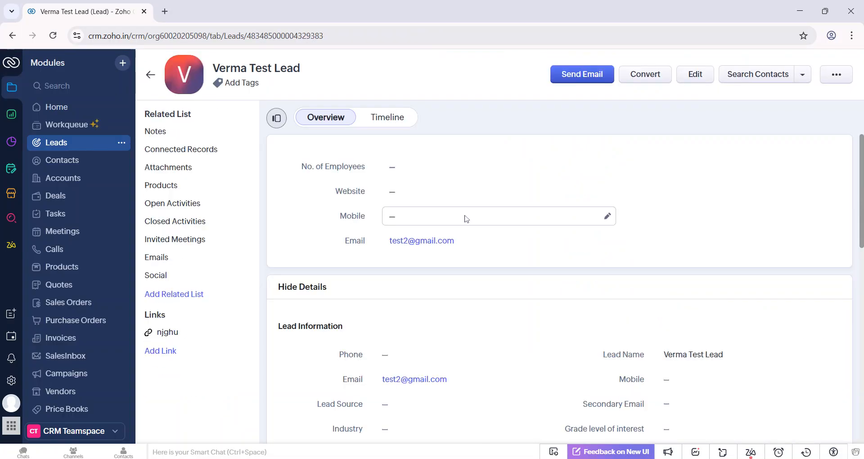
Find the saved address in the lead's details, view its location in Google Maps and return to the lead.
{"action": "scroll", "coordinate": [465, 219], "scroll_direction": "down", "scroll_amount": 2}
{"action": "scroll", "coordinate": [466, 218], "scroll_direction": "down", "scroll_amount": 5}
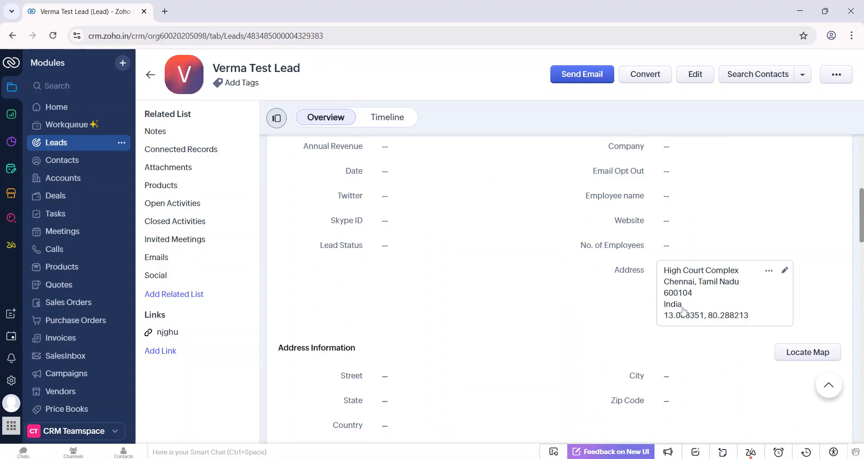
{"action": "left_click", "coordinate": [772, 273]}
{"action": "left_click", "coordinate": [778, 293]}
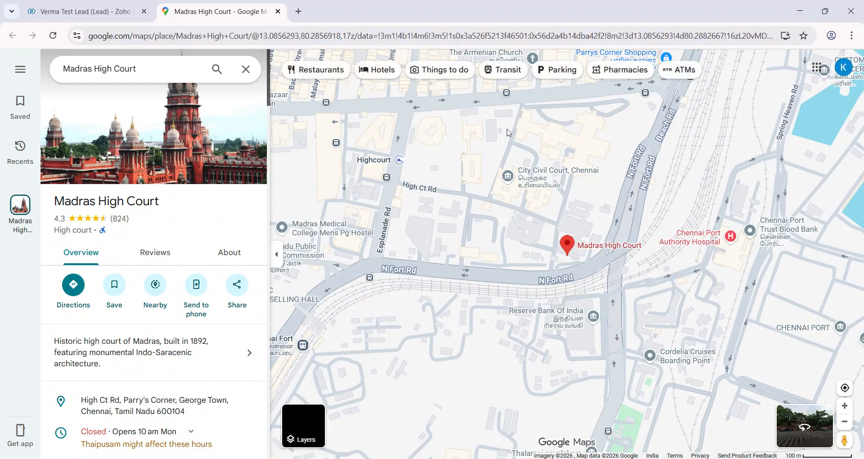
{"action": "left_click", "coordinate": [278, 12]}
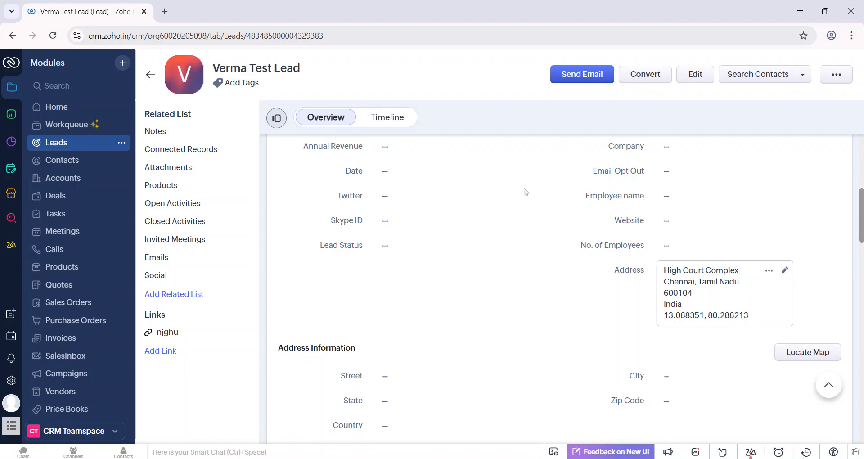
Return to the Leads map and open the new lead's marker to examine its address and Lead Info.
{"action": "left_click", "coordinate": [152, 75]}
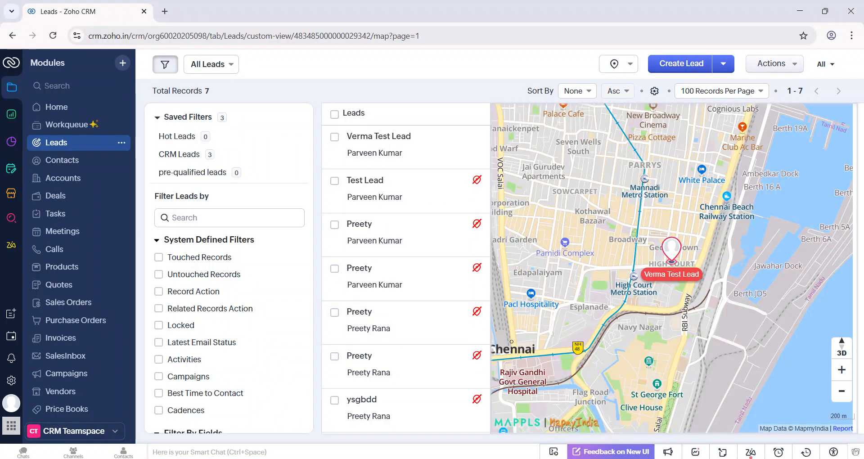
{"action": "left_click", "coordinate": [679, 276]}
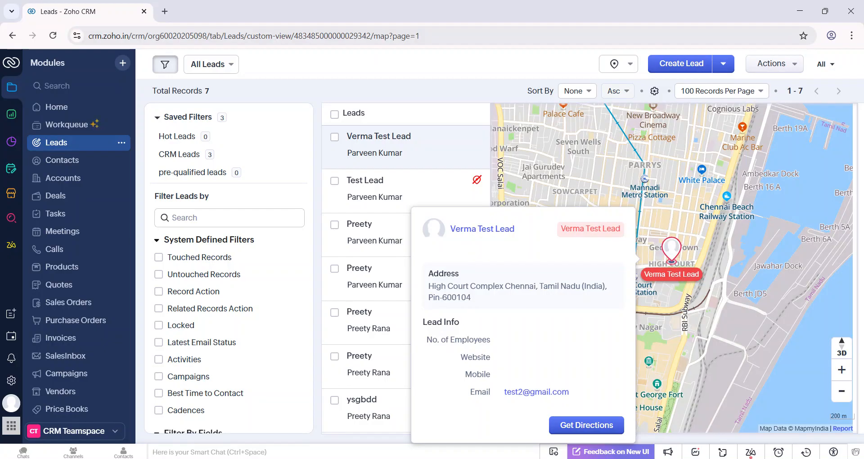
{"action": "left_click_drag", "start_coordinate": [423, 322], "coordinate": [468, 330]}
Open the Standard layout of the Leads module from the Modules and Fields setup.
{"action": "left_click", "coordinate": [11, 381]}
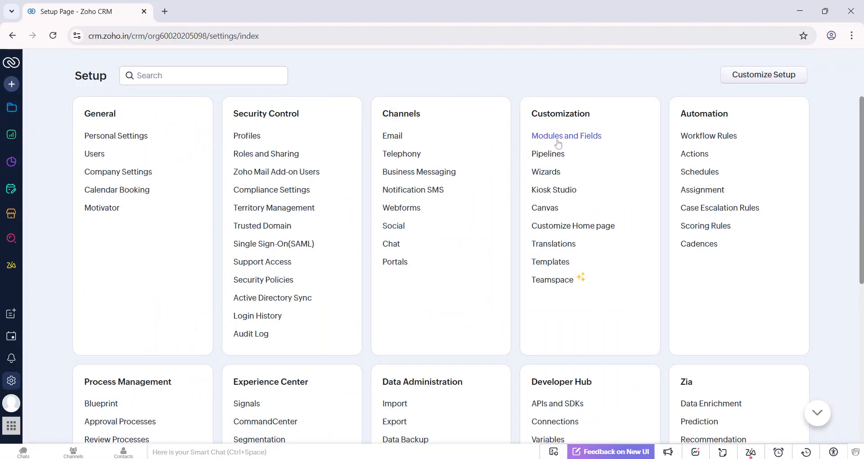
{"action": "left_click", "coordinate": [558, 144]}
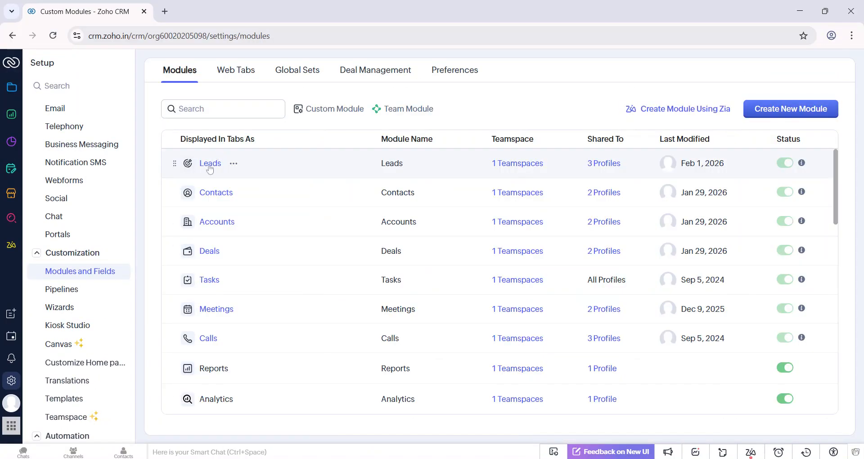
{"action": "left_click", "coordinate": [210, 163]}
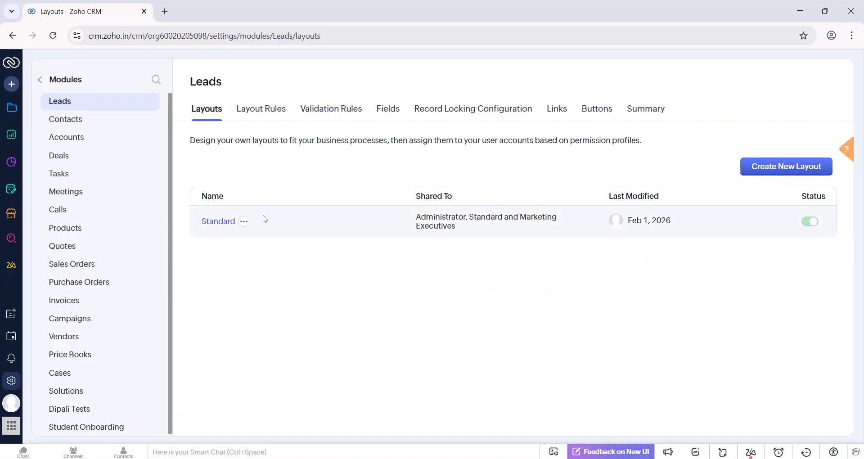
{"action": "left_click", "coordinate": [216, 225]}
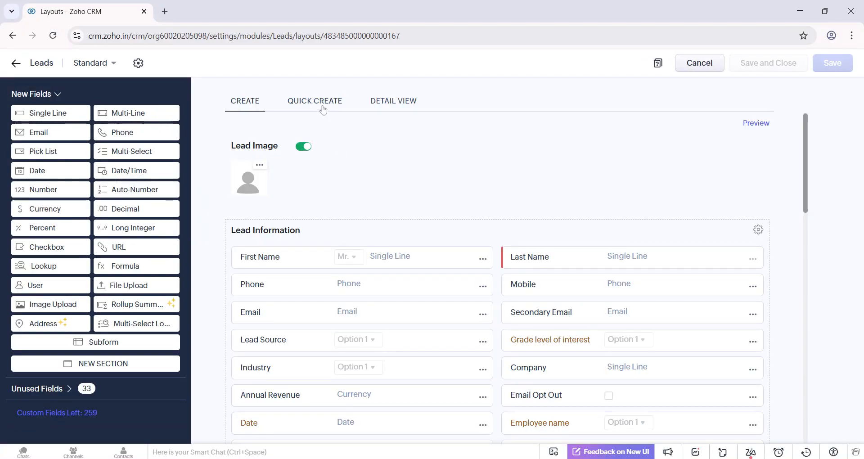
Examine the layout's Quick Create and Detail View pages, its unused related lists and the options for adding a related list.
{"action": "left_click", "coordinate": [324, 108]}
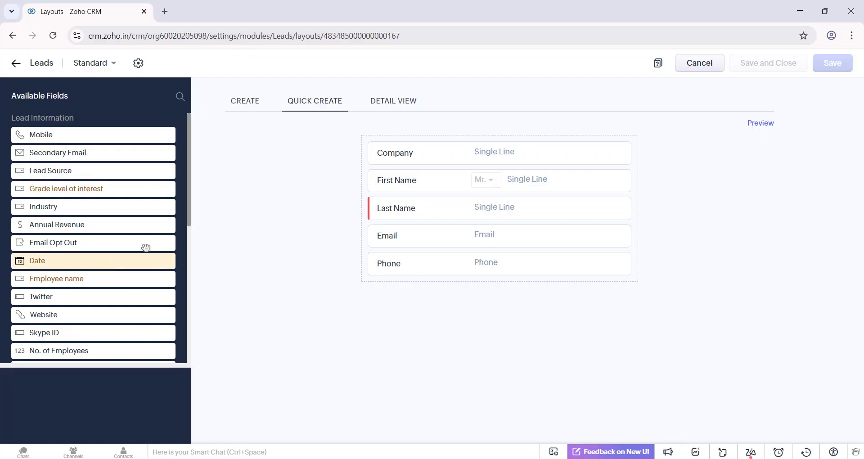
{"action": "left_click", "coordinate": [390, 102]}
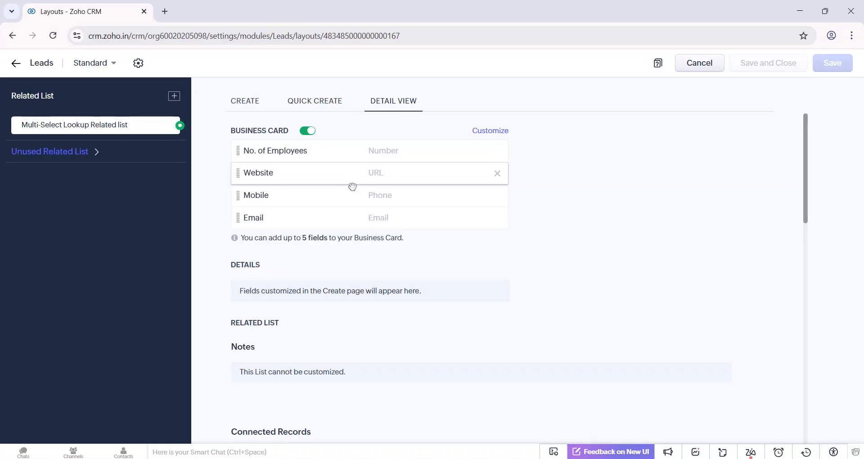
{"action": "left_click", "coordinate": [67, 152]}
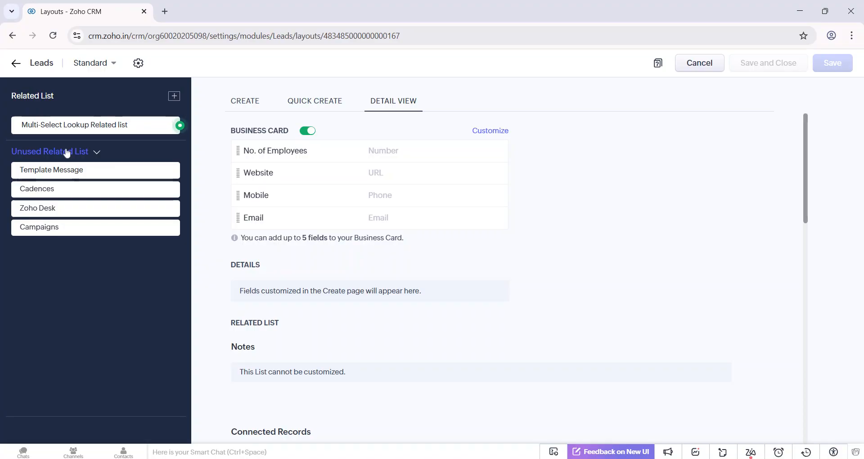
{"action": "left_click", "coordinate": [174, 96]}
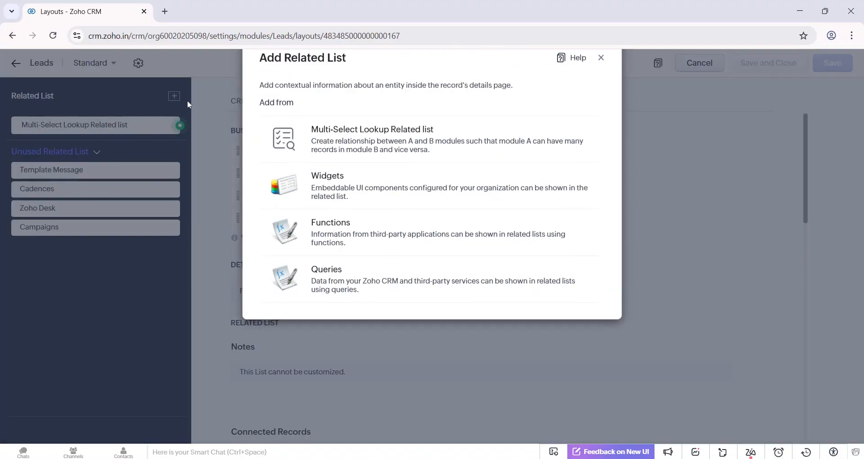
Add Lead Source to the business card in the layout's Detail View, save the layout and leave the editor.
{"action": "left_click", "coordinate": [601, 67]}
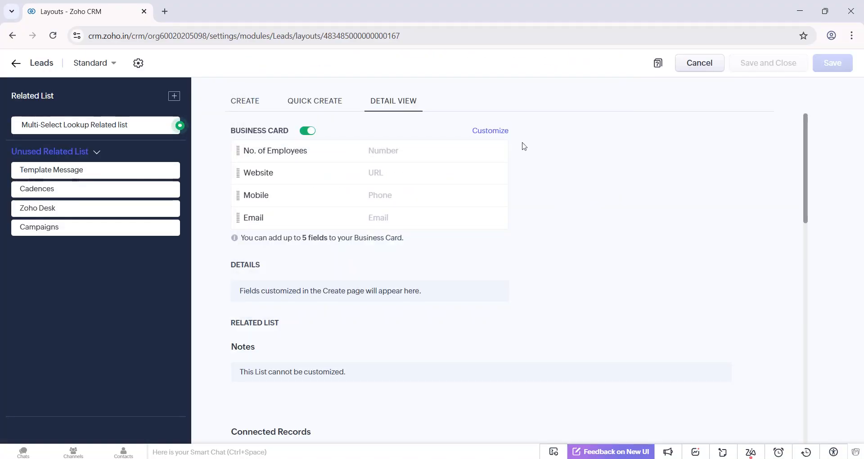
{"action": "left_click", "coordinate": [485, 134]}
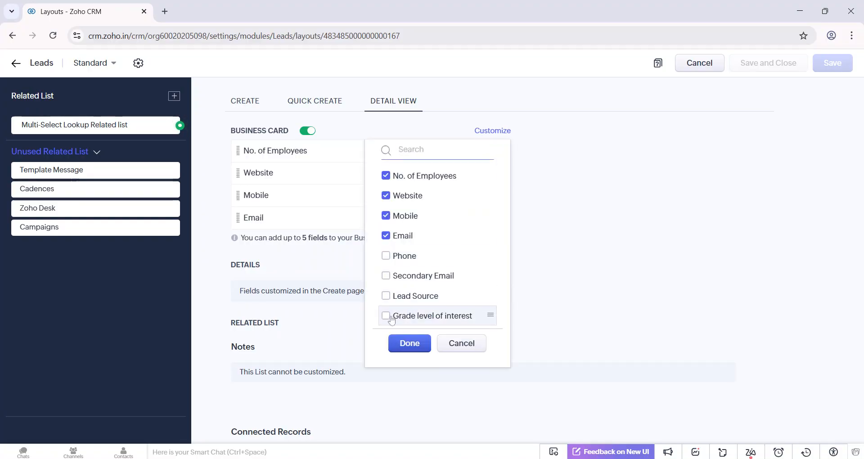
{"action": "left_click", "coordinate": [387, 300]}
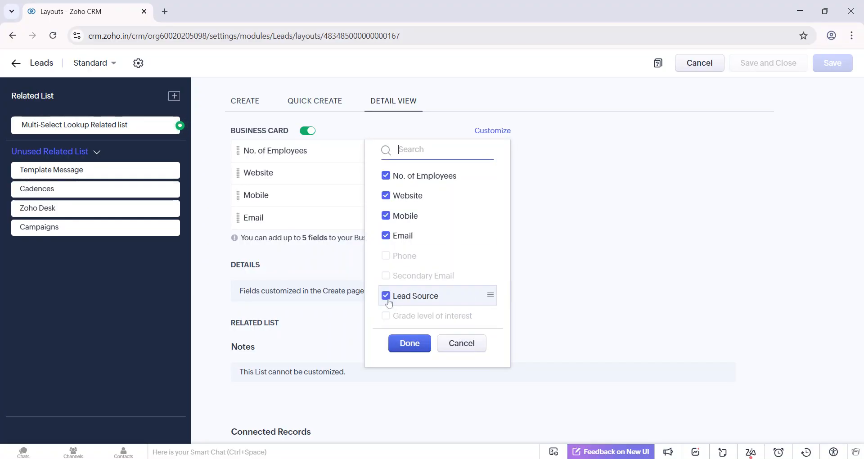
{"action": "left_click", "coordinate": [410, 344]}
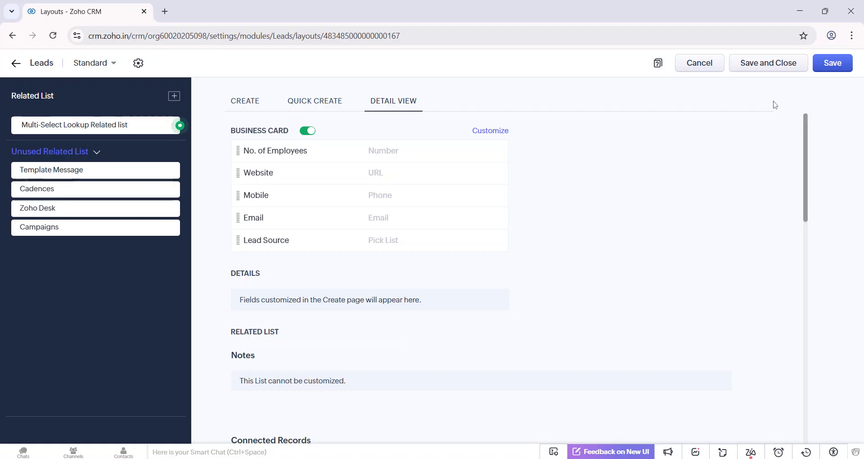
{"action": "left_click", "coordinate": [834, 66]}
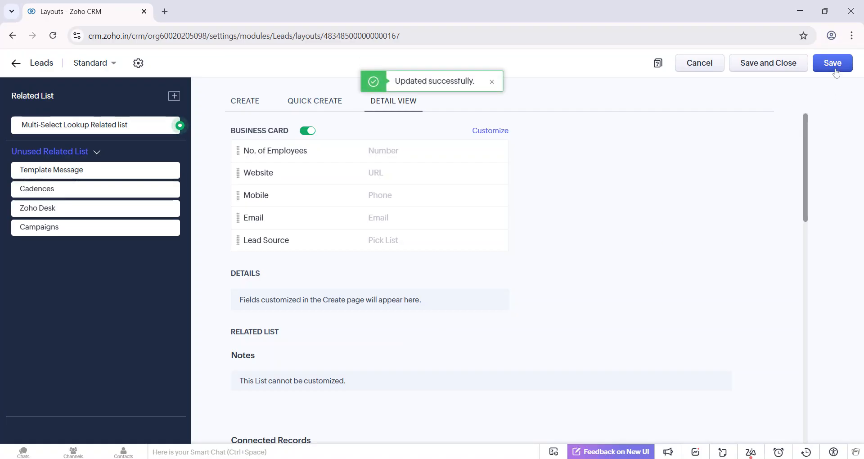
{"action": "left_click", "coordinate": [700, 64]}
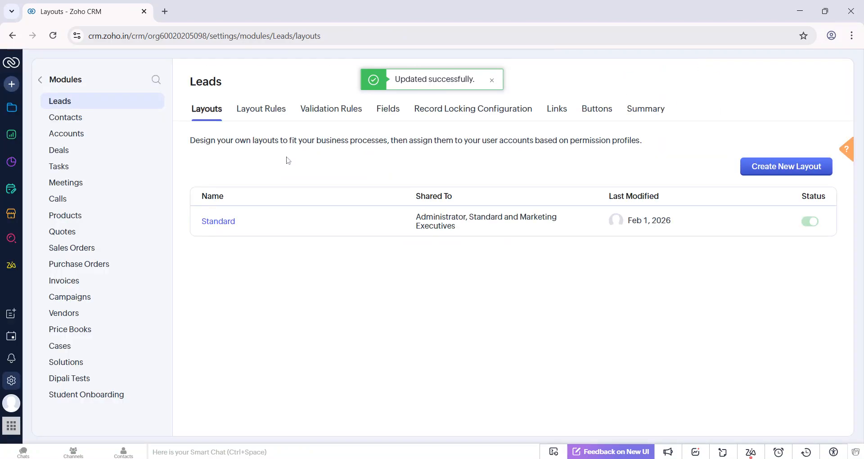
Return to the Leads map and open the located lead's marker to check for Lead Source under Lead Info.
{"action": "left_click", "coordinate": [13, 112]}
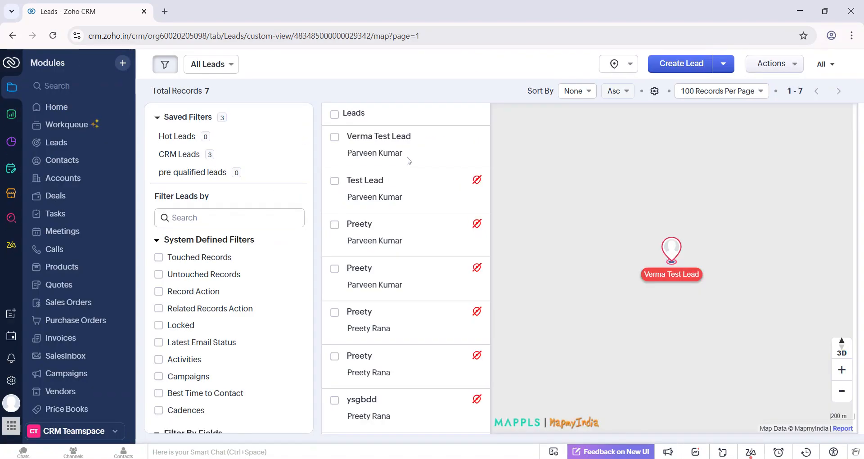
{"action": "left_click", "coordinate": [658, 283]}
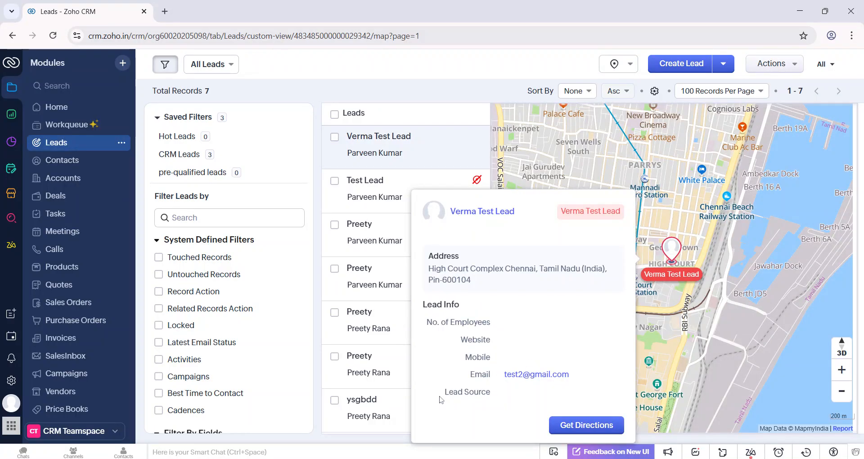
{"action": "left_click_drag", "start_coordinate": [449, 397], "coordinate": [498, 398]}
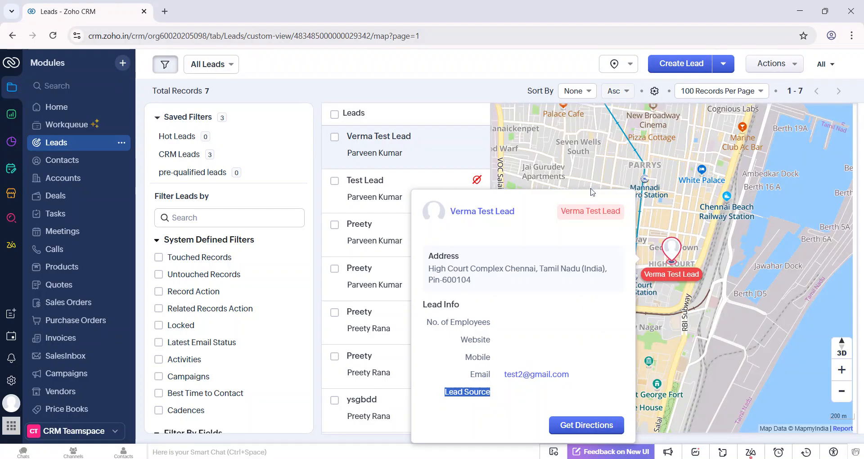
{"action": "left_click", "coordinate": [507, 85]}
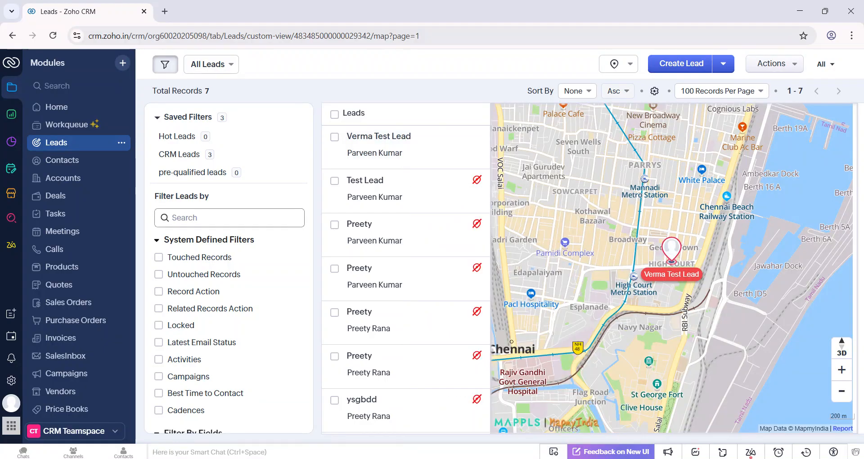
Search the Leads filters for the address fields.
{"action": "left_click", "coordinate": [216, 218]}
{"action": "type", "text": "addres"}
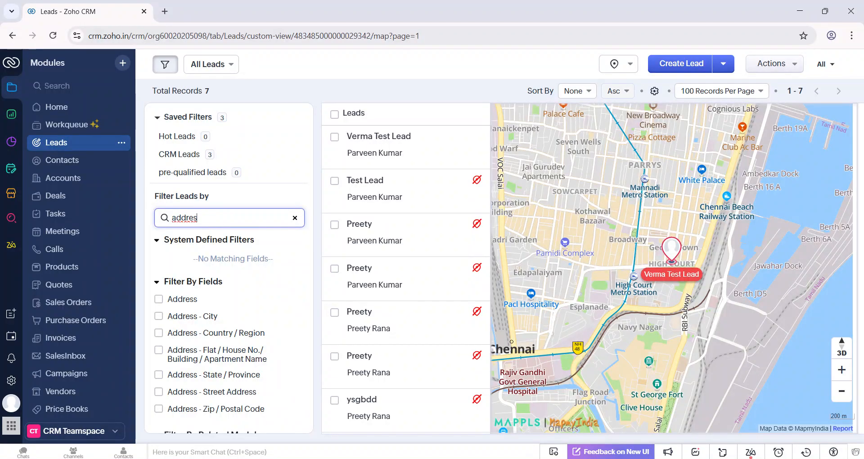
{"action": "scroll", "coordinate": [225, 346], "scroll_direction": "down", "scroll_amount": 1}
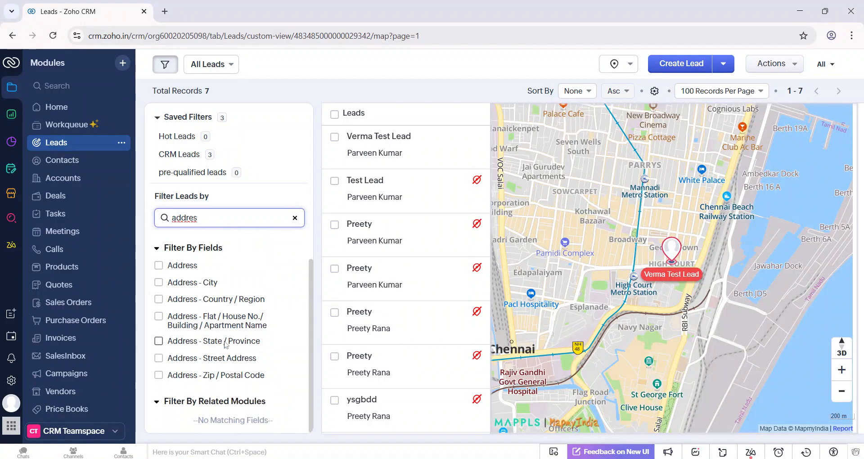
{"action": "left_click", "coordinate": [158, 285]}
{"action": "left_click", "coordinate": [194, 317]}
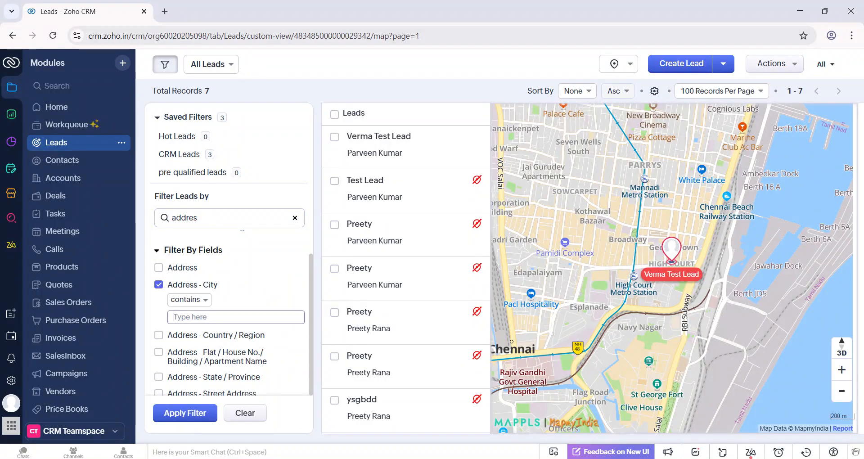
{"action": "left_click", "coordinate": [159, 285]}
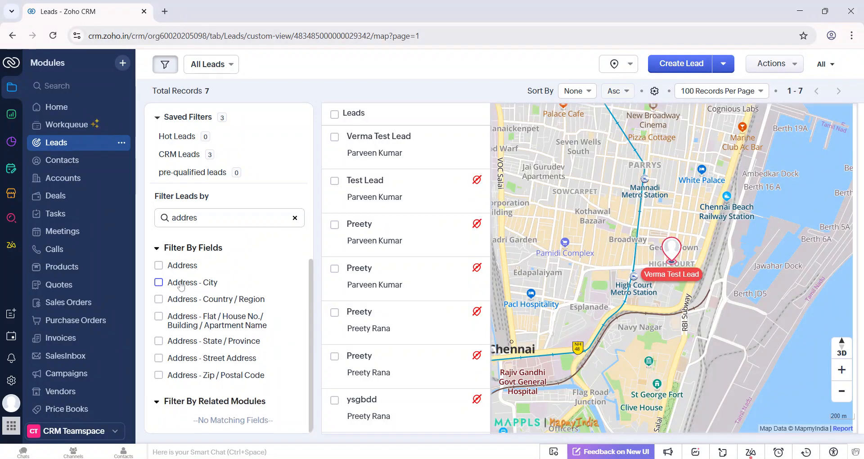
Filter the leads by Address - Country / Region is India.
{"action": "left_click", "coordinate": [159, 299]}
{"action": "left_click", "coordinate": [193, 332]}
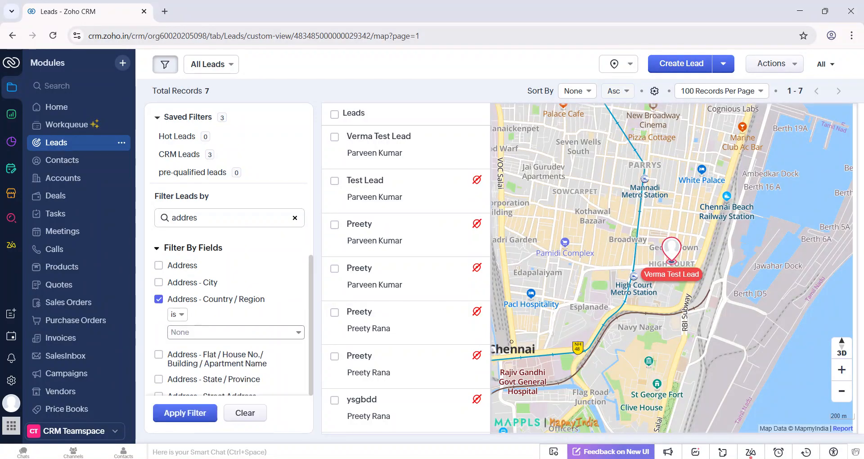
{"action": "type", "text": "ind"}
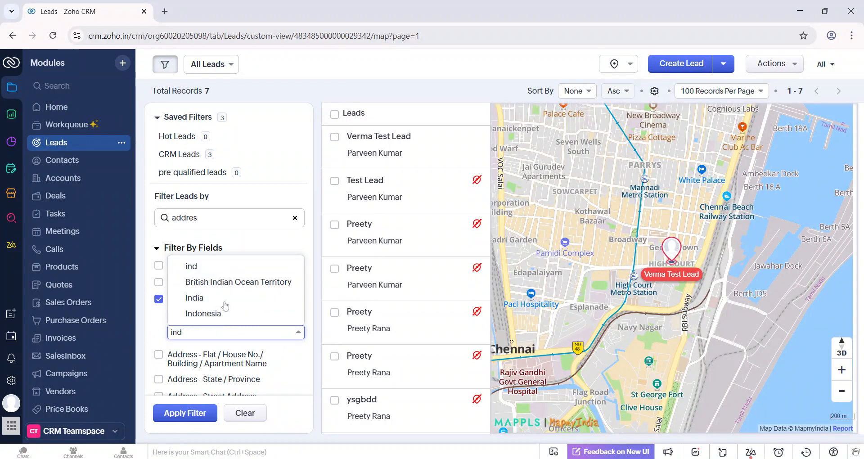
{"action": "left_click", "coordinate": [224, 300]}
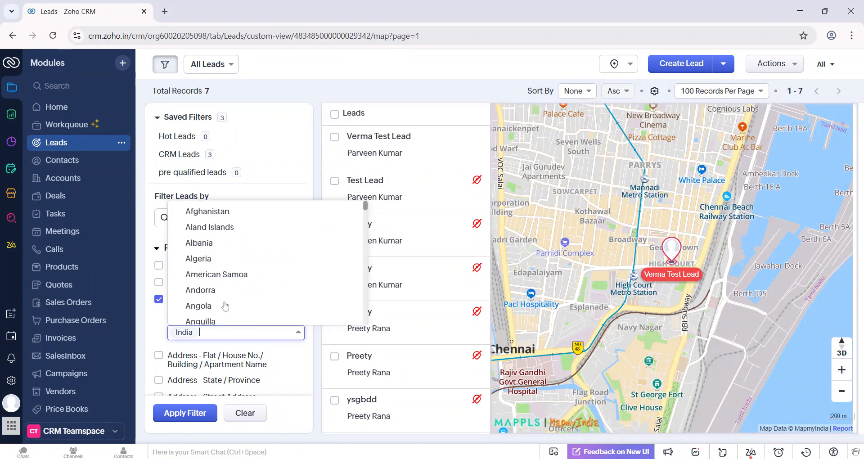
{"action": "left_click", "coordinate": [188, 413]}
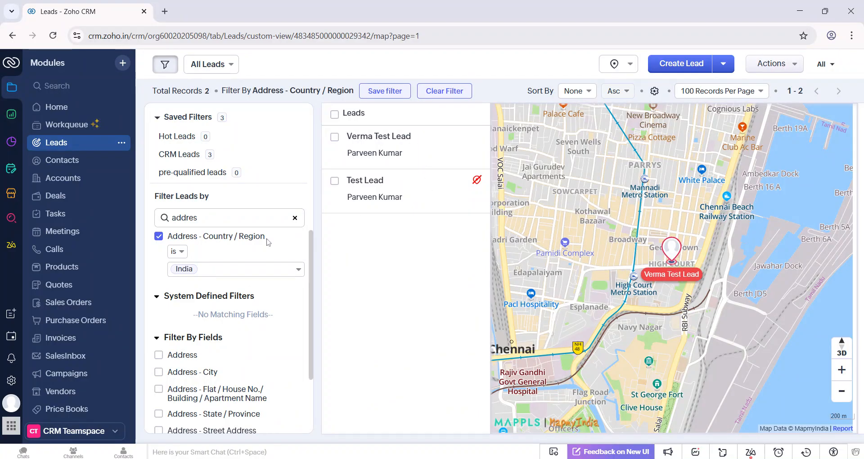
Deselect the Address - Country / Region condition and set an Address condition to is nearby, using the current location.
{"action": "left_click", "coordinate": [295, 218]}
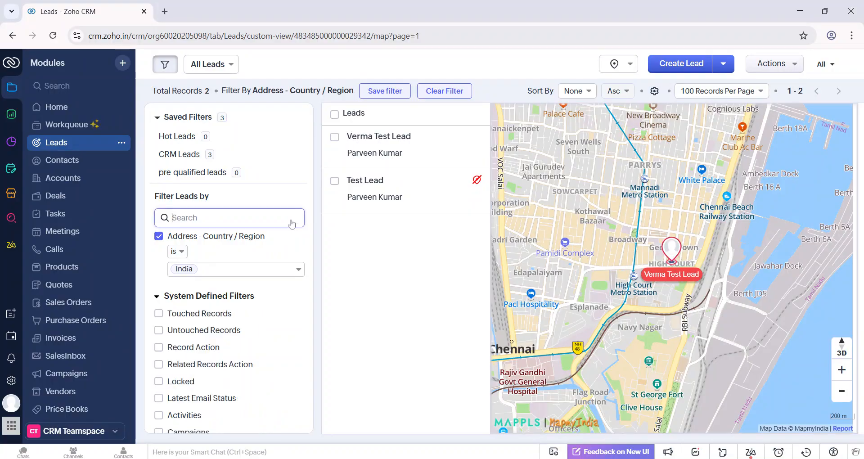
{"action": "left_click", "coordinate": [158, 236]}
{"action": "type", "text": "addres"}
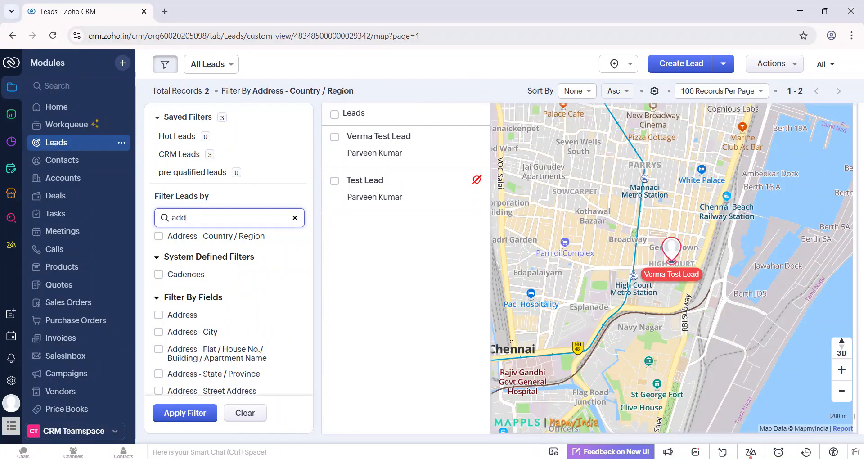
{"action": "left_click", "coordinate": [158, 316]}
{"action": "scroll", "coordinate": [278, 278], "scroll_direction": "down", "scroll_amount": 2}
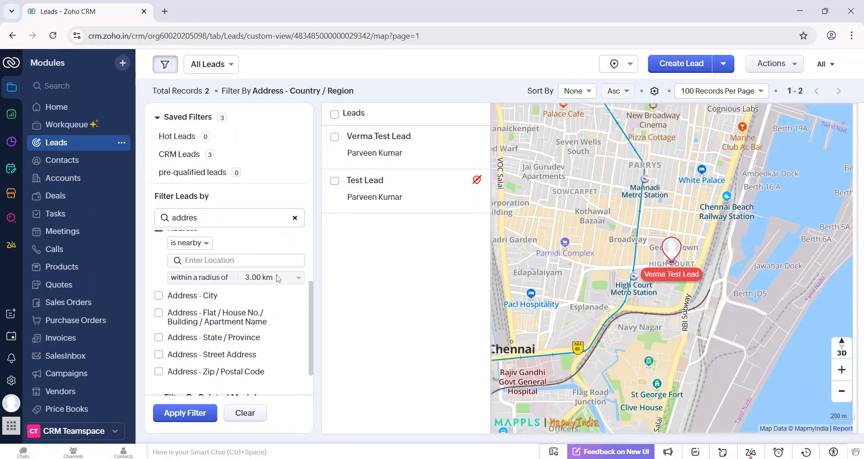
{"action": "left_click", "coordinate": [225, 261]}
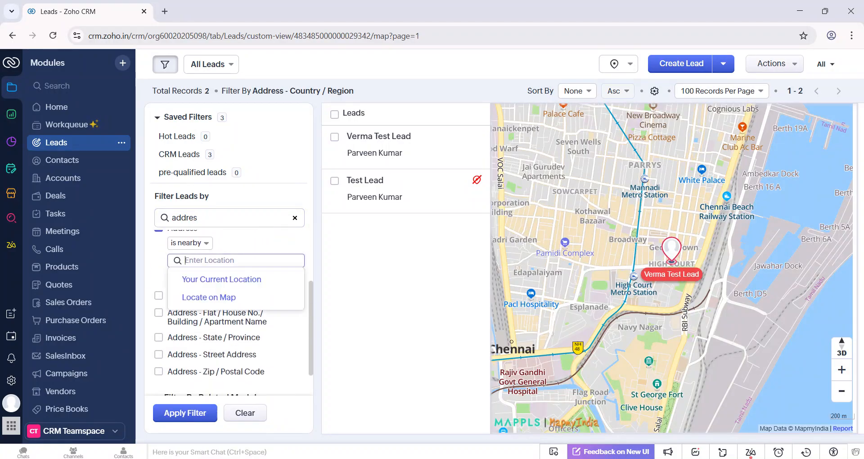
{"action": "left_click", "coordinate": [225, 279]}
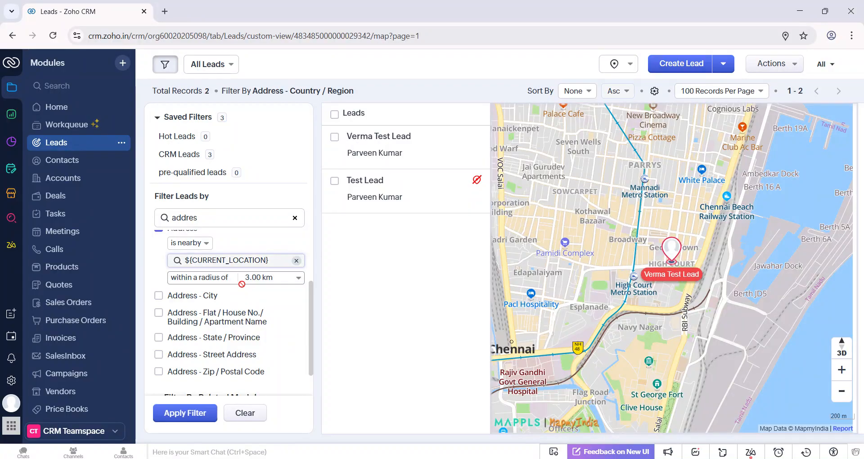
Examine the nearby condition's radius choices and the Custom Radius setting, and dismiss it without entering a value.
{"action": "left_click", "coordinate": [262, 283]}
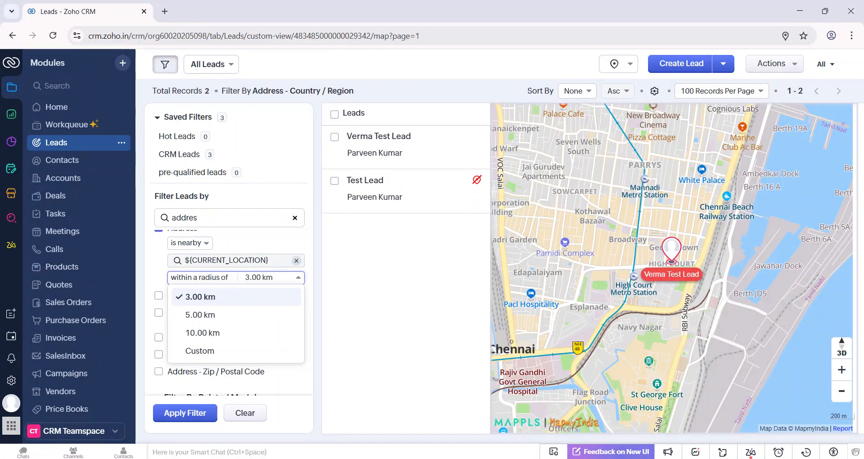
{"action": "left_click", "coordinate": [200, 351]}
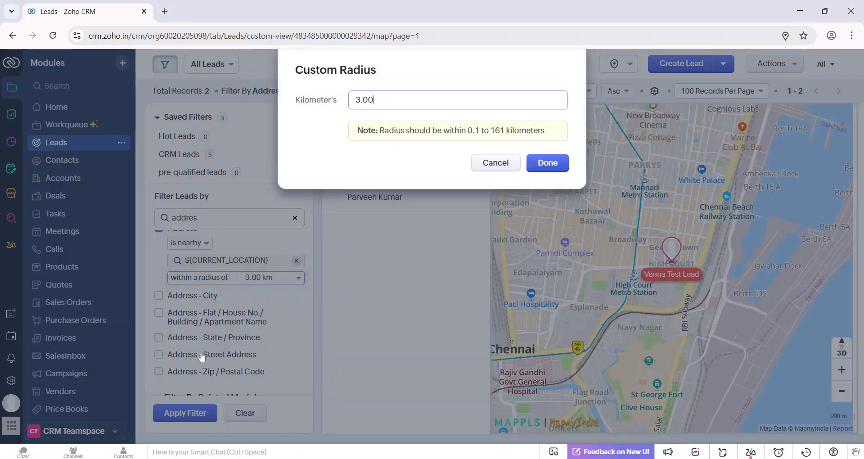
{"action": "key", "text": "ctrl+a"}
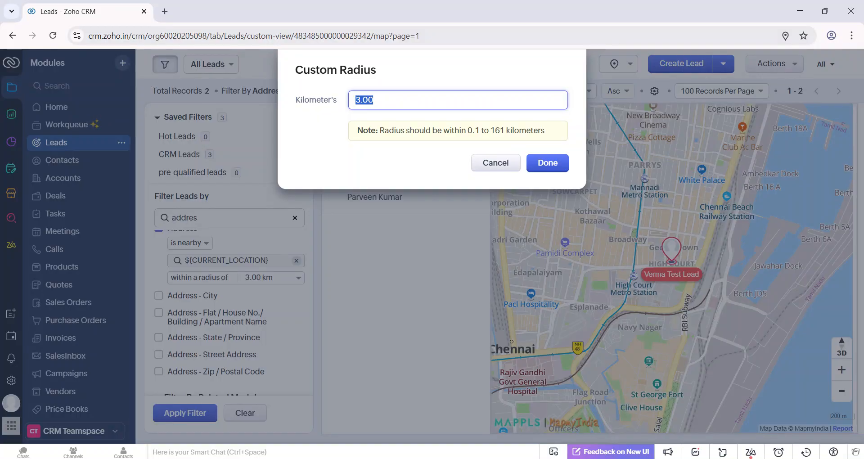
{"action": "left_click", "coordinate": [494, 167]}
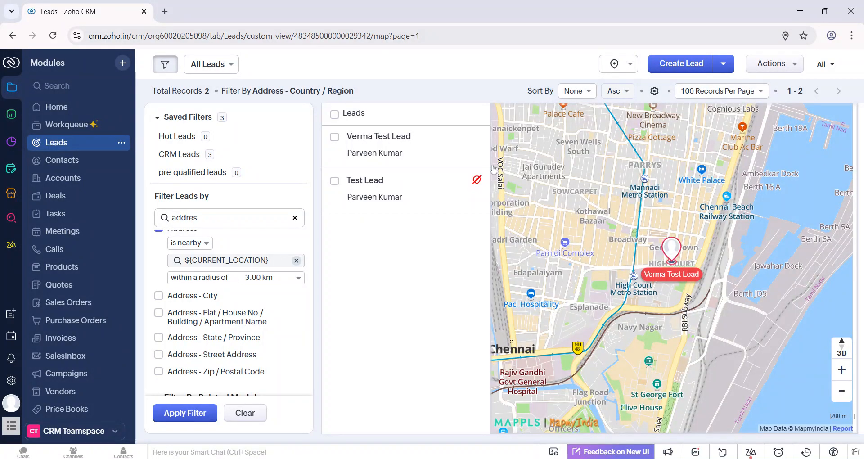